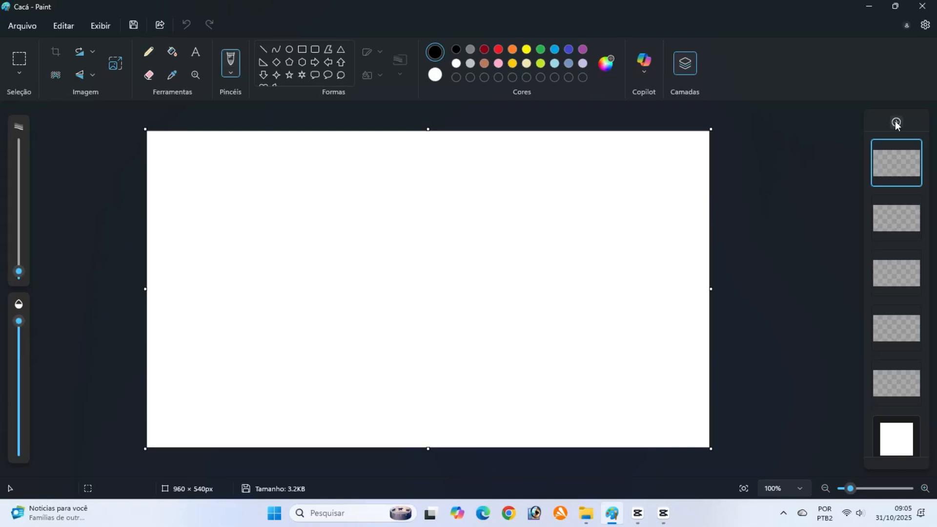
Step: Add a new layer and set up the oval shape with a solid outline and a solid white fill
{"action": "left_click", "coordinate": [895, 123]}
{"action": "left_click", "coordinate": [485, 63]}
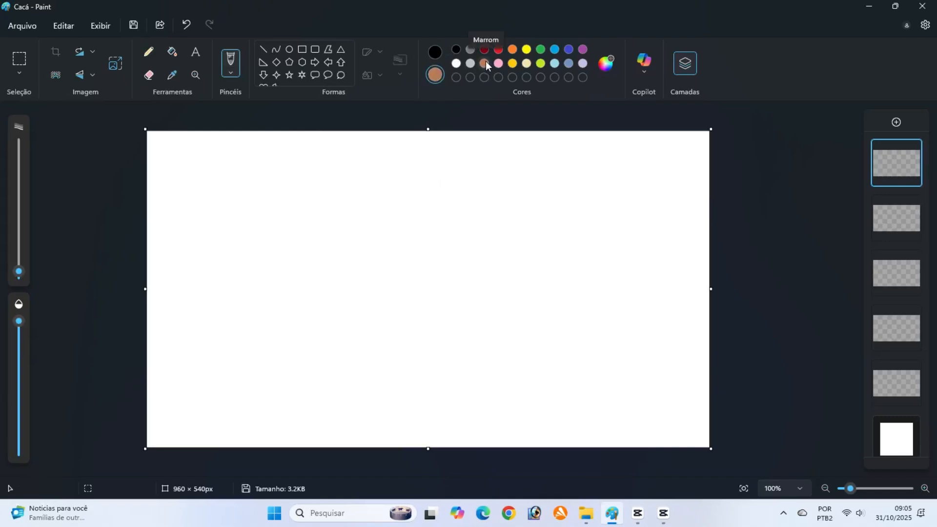
{"action": "left_click", "coordinate": [456, 64]}
{"action": "left_click", "coordinate": [288, 51]}
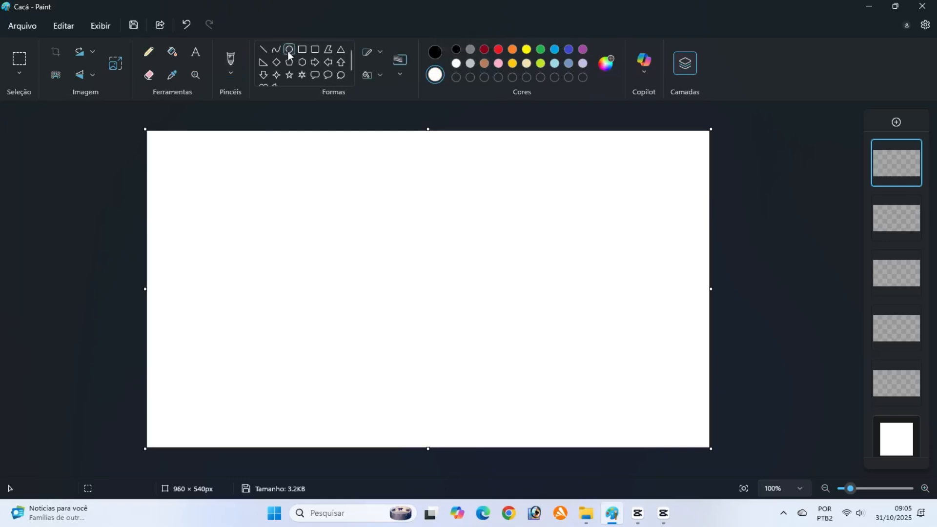
{"action": "left_click", "coordinate": [380, 52]}
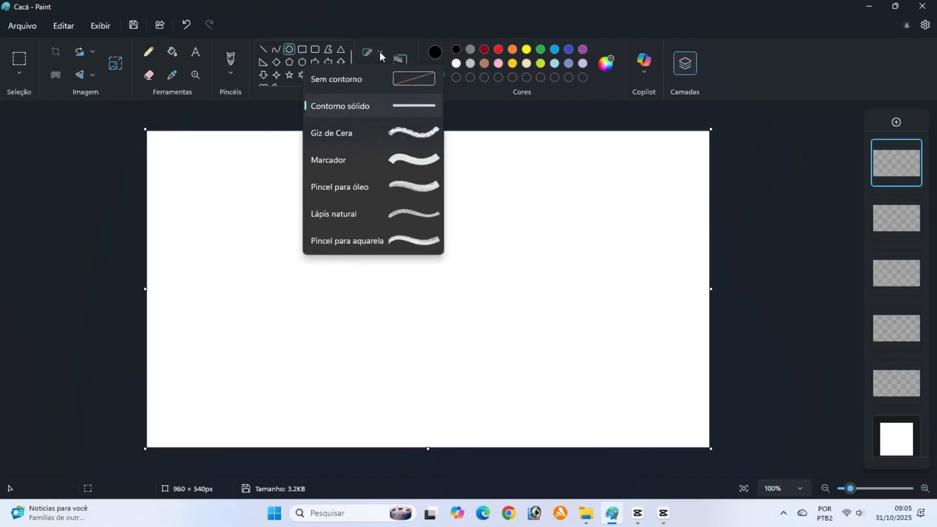
{"action": "left_click", "coordinate": [380, 104]}
{"action": "left_click", "coordinate": [380, 75]}
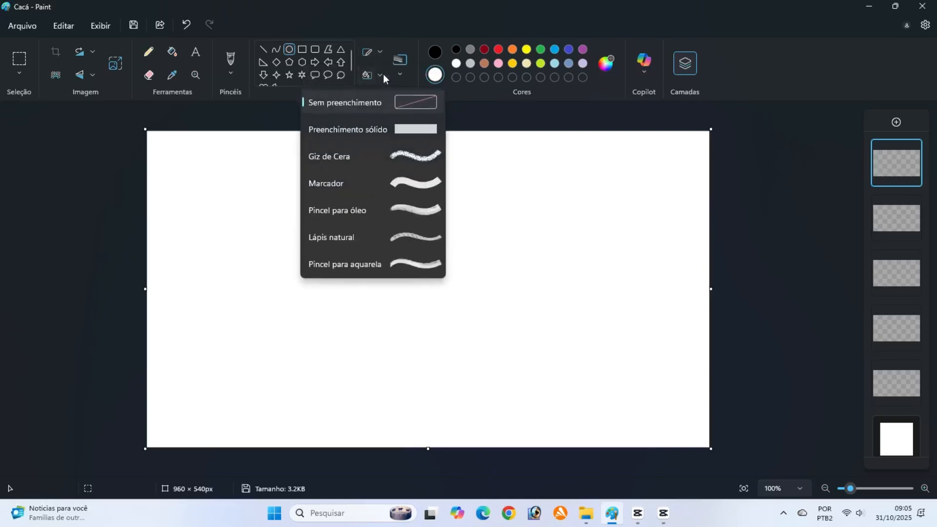
{"action": "left_click", "coordinate": [376, 131]}
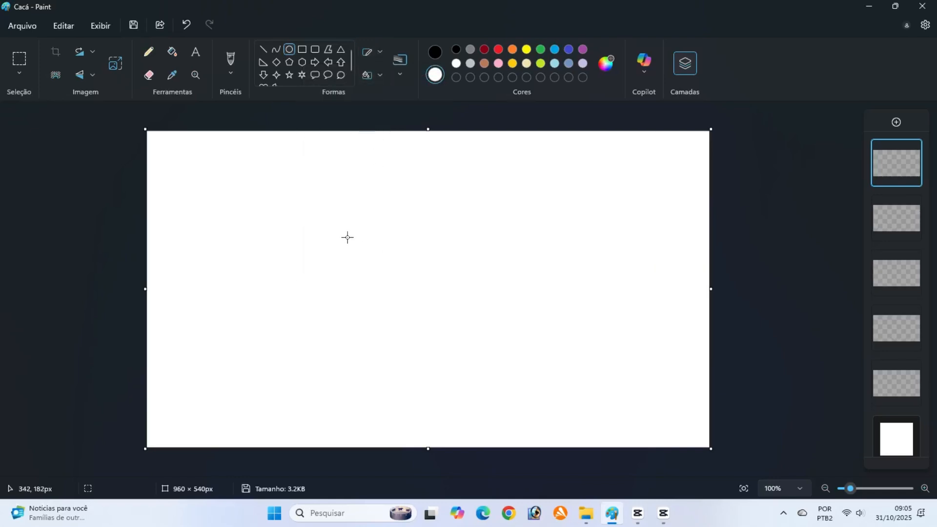
Step: Draw a black-outlined white upright oval about 149 × 209 px for the head, slightly left of the canvas center
{"action": "left_click_drag", "start_coordinate": [323, 226], "coordinate": [409, 334]}
{"action": "left_click", "coordinate": [435, 52]}
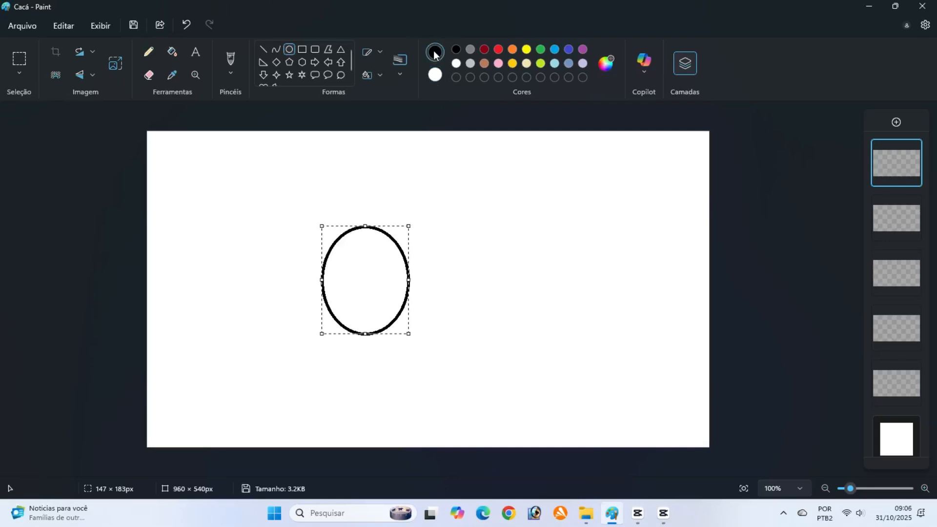
{"action": "left_click_drag", "start_coordinate": [410, 283], "coordinate": [410, 285]}
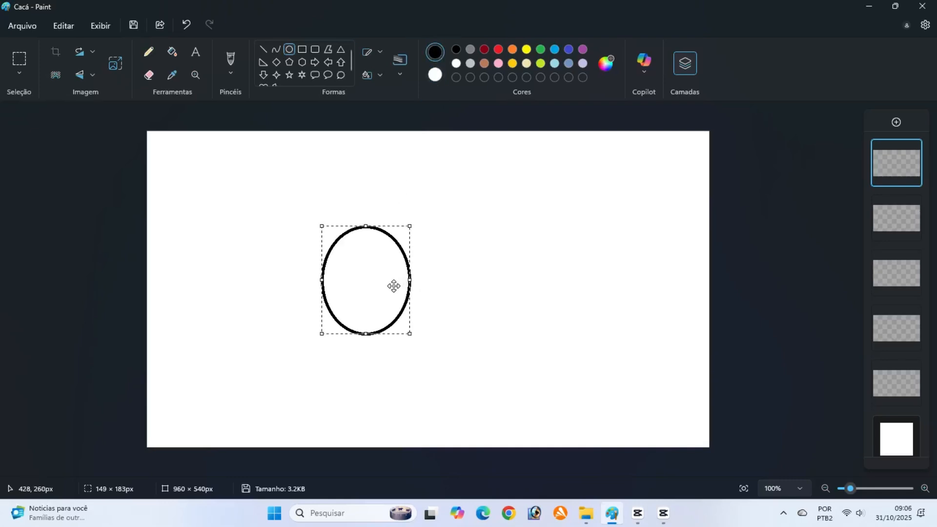
{"action": "left_click_drag", "start_coordinate": [367, 333], "coordinate": [367, 349]}
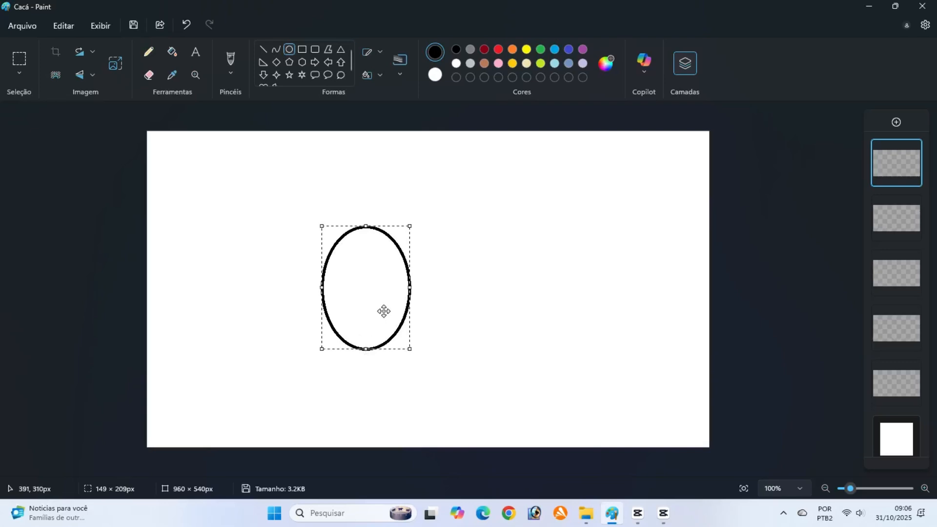
{"action": "left_click", "coordinate": [720, 256]}
Step: Draw two narrow upright ovals on the head's upper edges as ears, about 24 × 60 px and 24 × 54 px
{"action": "left_click_drag", "start_coordinate": [332, 225], "coordinate": [346, 261]}
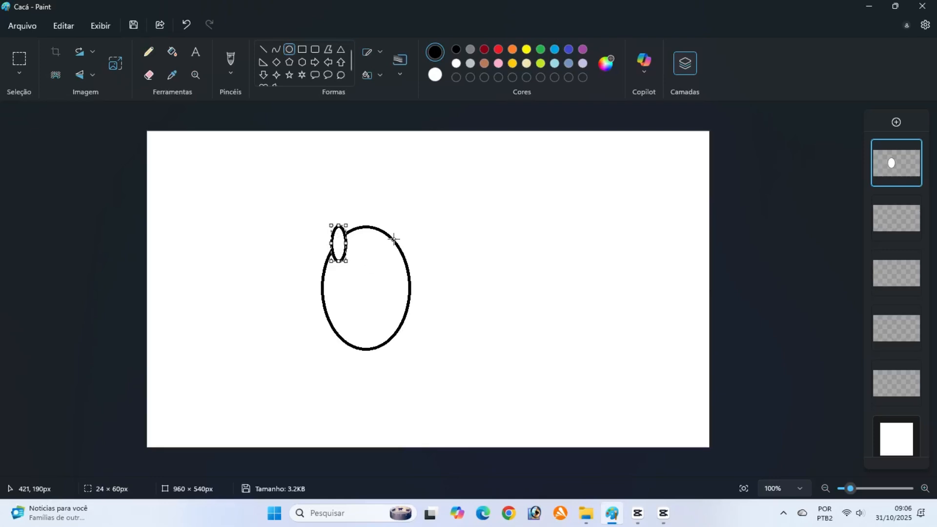
{"action": "mouse_move", "coordinate": [390, 227]}
{"action": "left_mouse_down"}
{"action": "mouse_move", "coordinate": [390, 255]}
{"action": "mouse_move", "coordinate": [404, 259]}
{"action": "mouse_move", "coordinate": [393, 235]}
{"action": "left_mouse_up"}
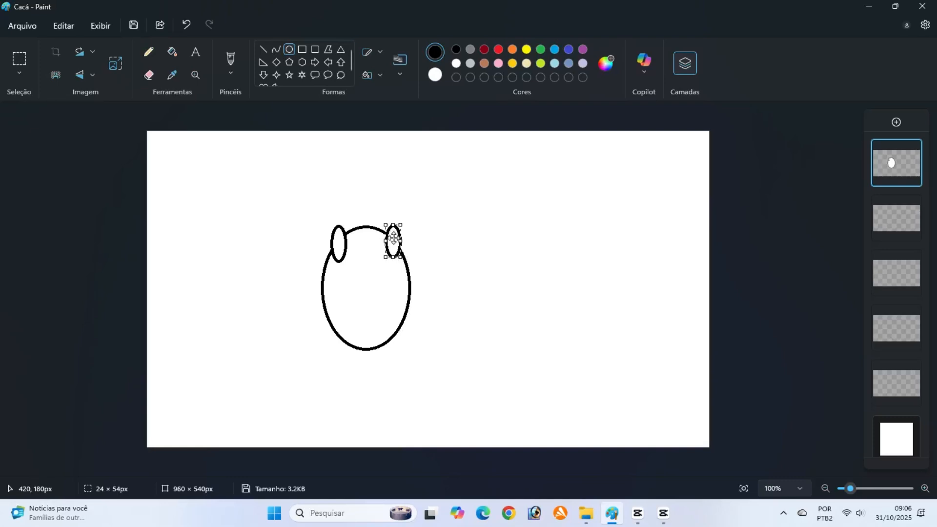
{"action": "left_click", "coordinate": [734, 289]}
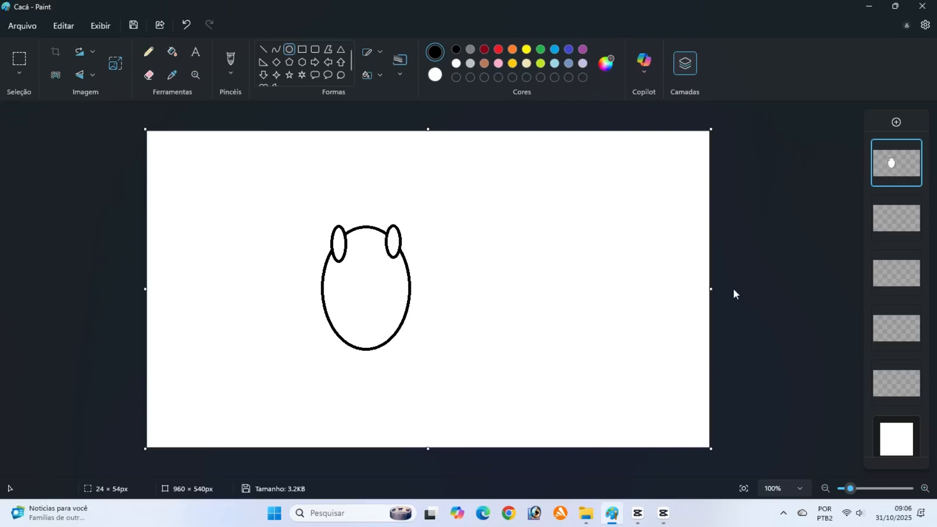
Step: Cover the ears' lower outlines inside the head with a white oval without outline, about 112 × 67 px
{"action": "left_click", "coordinate": [380, 54]}
{"action": "left_click", "coordinate": [379, 80]}
{"action": "mouse_move", "coordinate": [337, 237]}
{"action": "left_mouse_down"}
{"action": "mouse_move", "coordinate": [384, 247]}
{"action": "mouse_move", "coordinate": [400, 277]}
{"action": "left_mouse_up"}
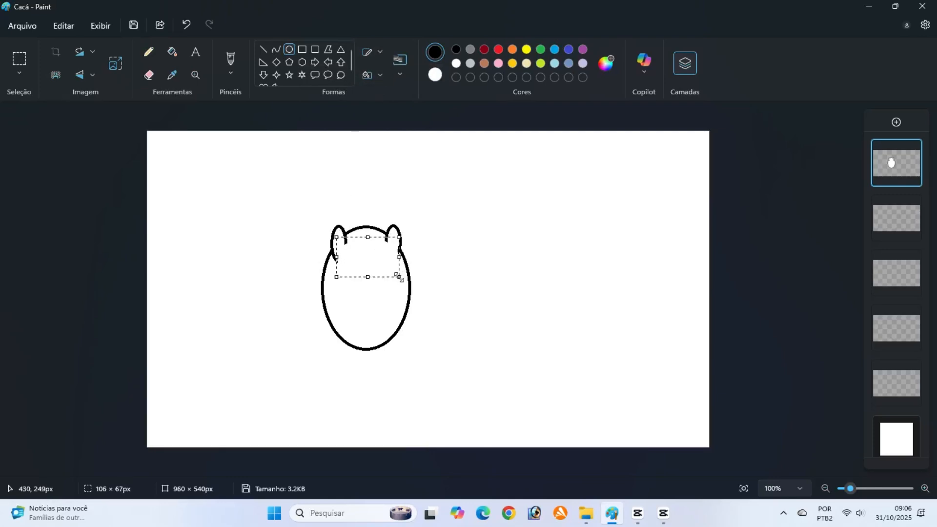
{"action": "left_click_drag", "start_coordinate": [336, 257], "coordinate": [332, 257]}
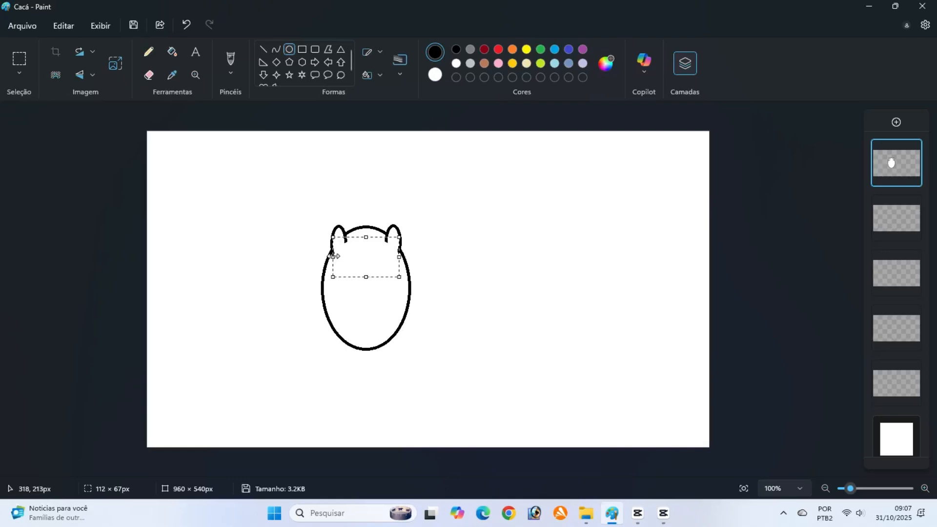
{"action": "left_click", "coordinate": [781, 296]}
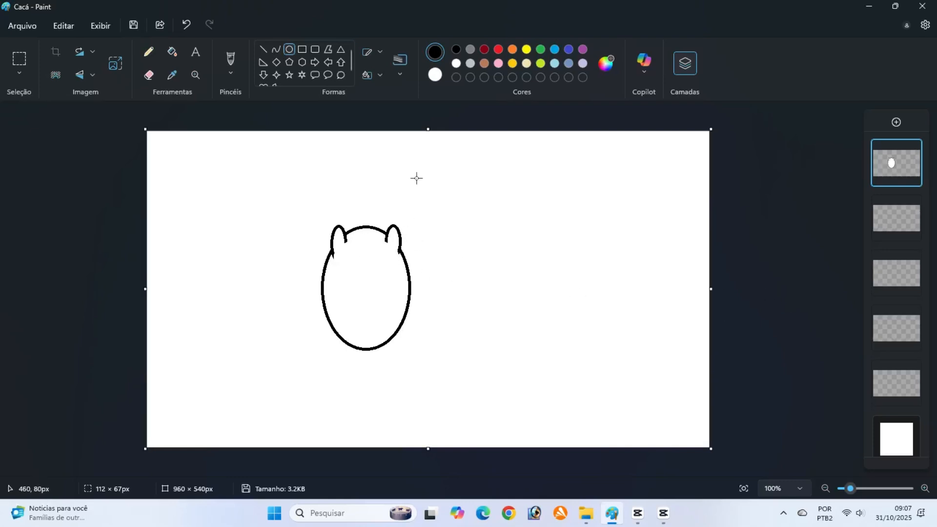
Step: Draw the muzzle over the lower head as a brown oval with a solid black outline, about 120 × 87 px
{"action": "left_click", "coordinate": [381, 52]}
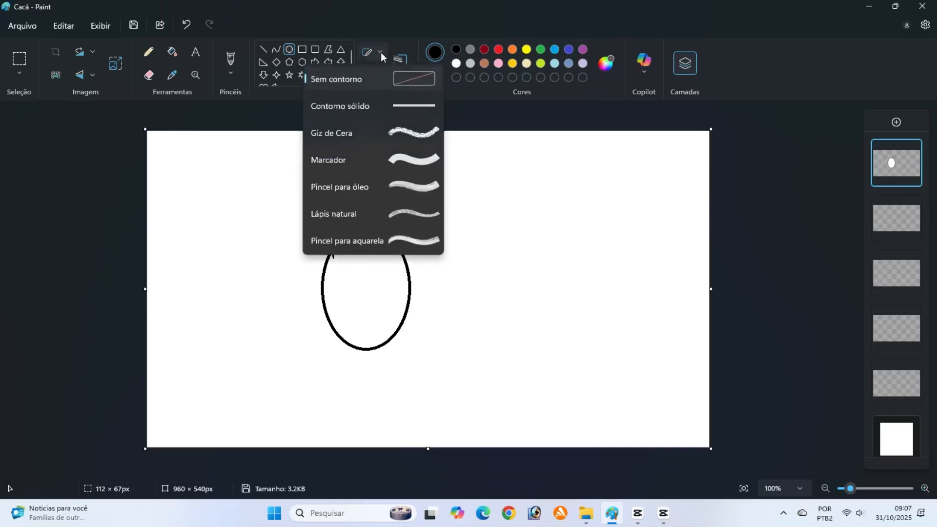
{"action": "left_click", "coordinate": [377, 106]}
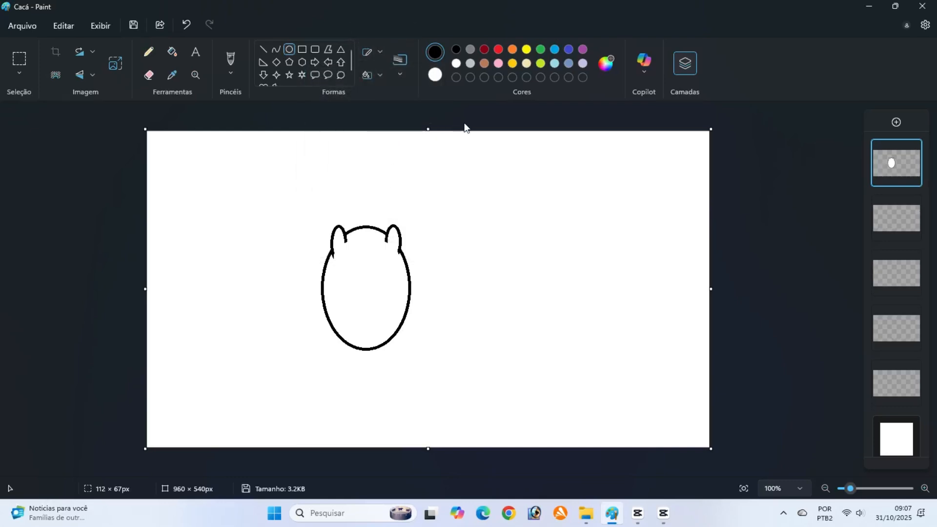
{"action": "left_click", "coordinate": [437, 78]}
{"action": "left_click", "coordinate": [484, 64]}
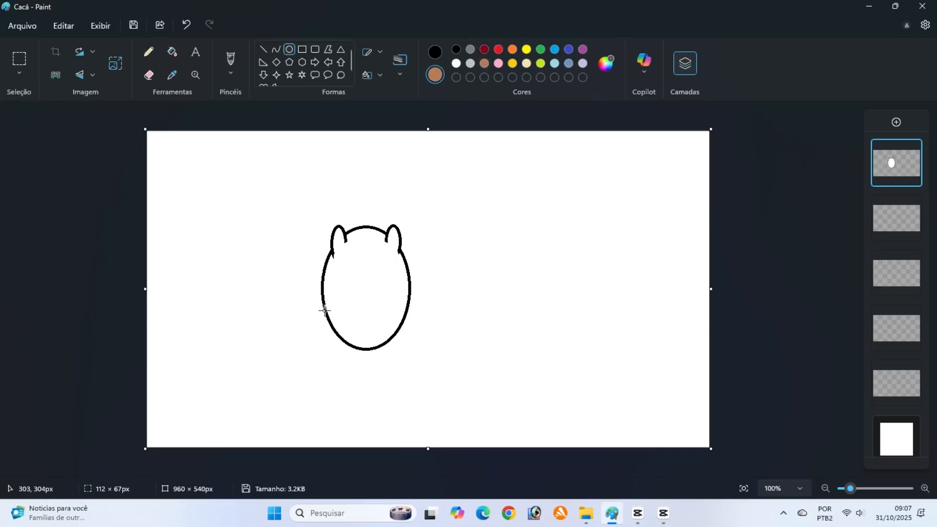
{"action": "left_click_drag", "start_coordinate": [326, 310], "coordinate": [367, 349]}
{"action": "left_click", "coordinate": [435, 52]}
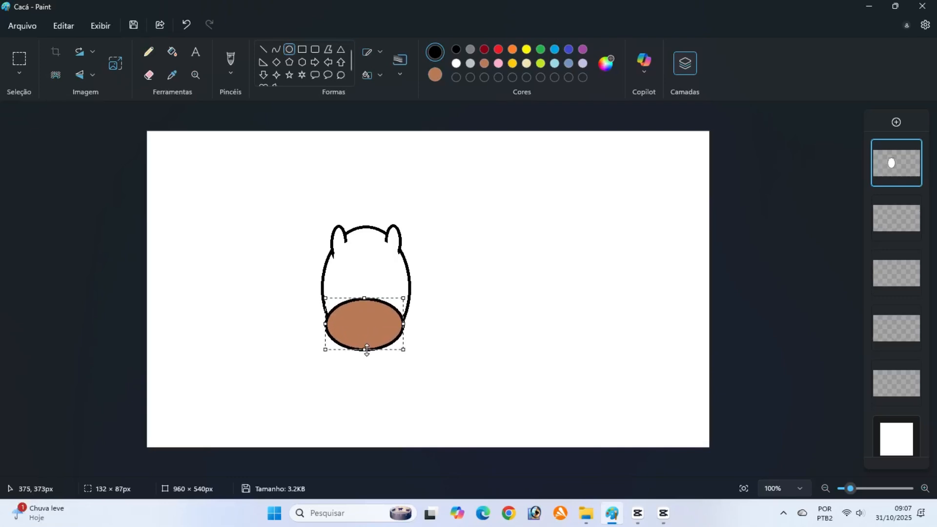
{"action": "left_click_drag", "start_coordinate": [404, 324], "coordinate": [400, 324]}
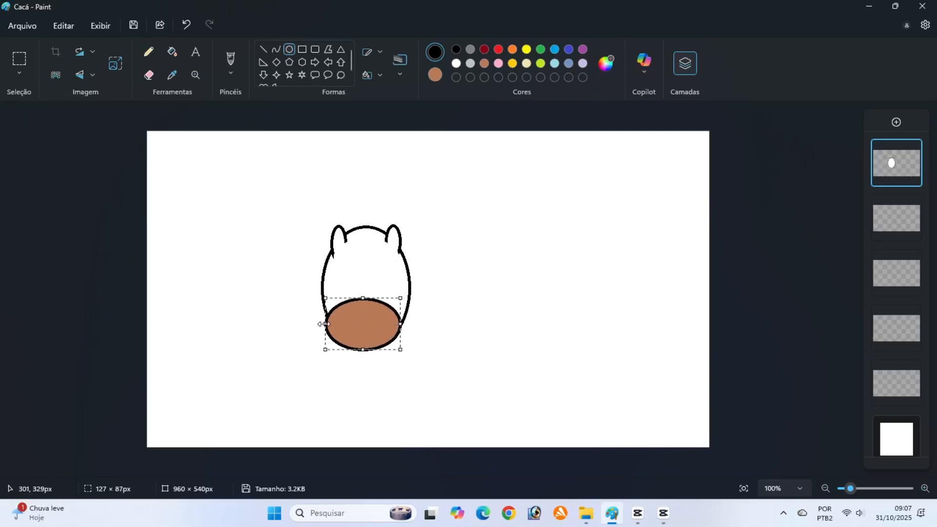
{"action": "left_click_drag", "start_coordinate": [324, 324], "coordinate": [331, 324]}
{"action": "left_click", "coordinate": [781, 316]}
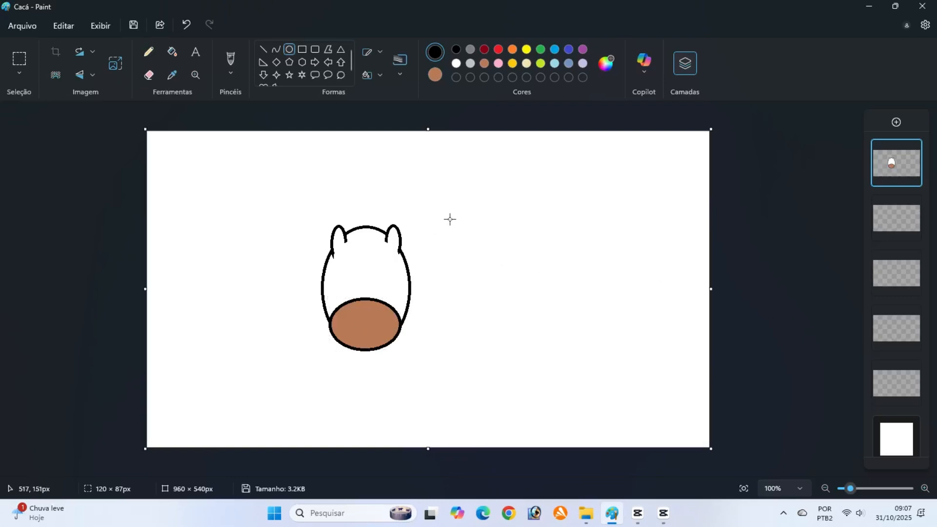
Step: Draw two small dark red ovals without outline on the muzzle as nostrils, about 21 × 18 px
{"action": "left_click", "coordinate": [437, 77]}
{"action": "left_click", "coordinate": [485, 50]}
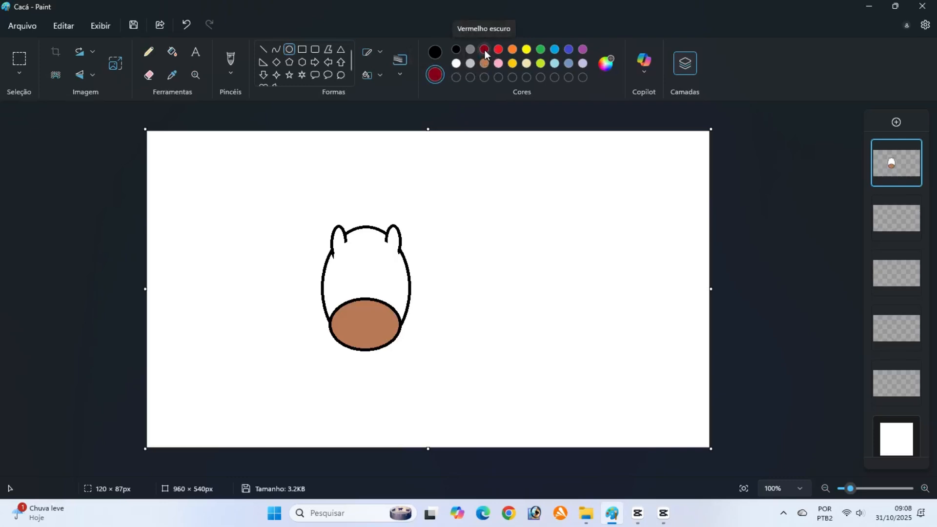
{"action": "left_click", "coordinate": [434, 58]}
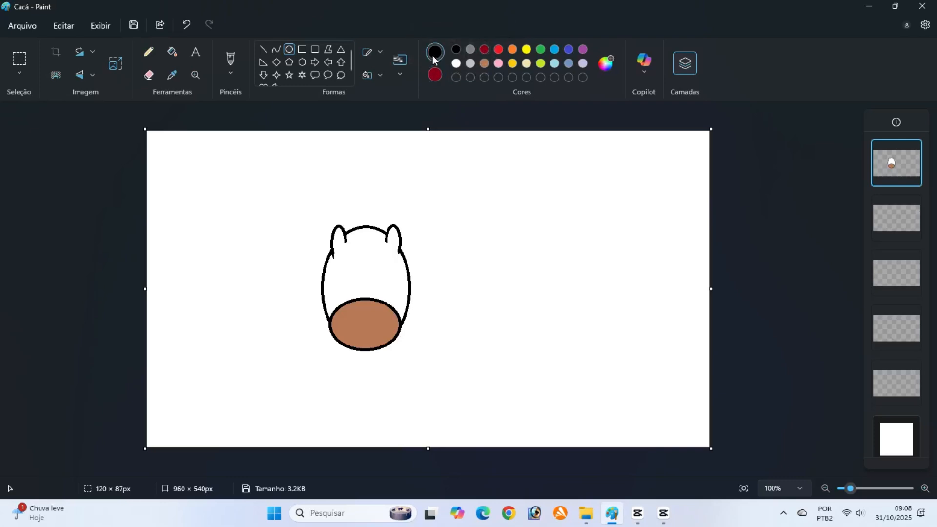
{"action": "left_click", "coordinate": [380, 50]}
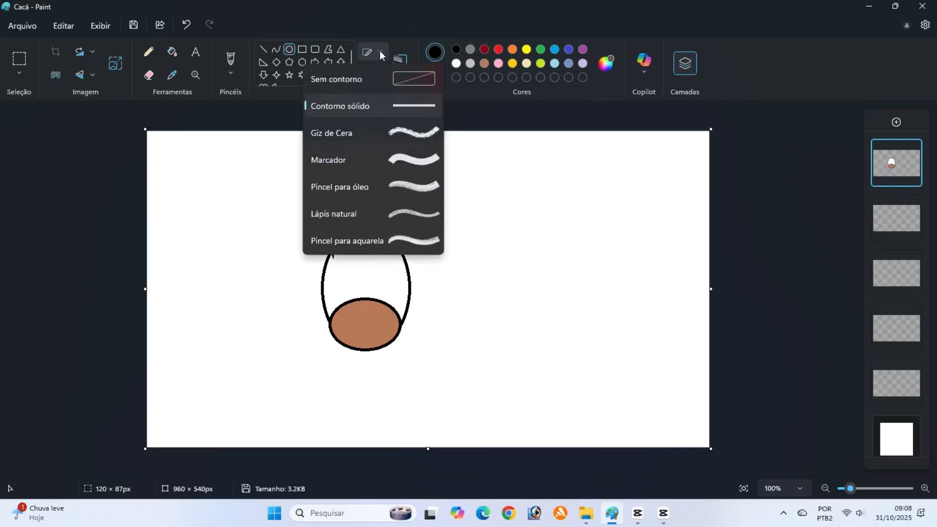
{"action": "left_click", "coordinate": [384, 86]}
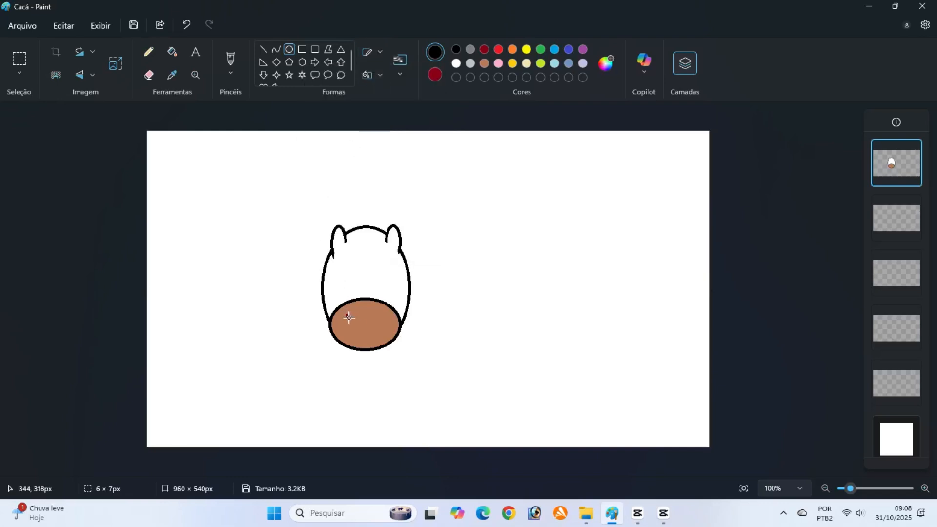
{"action": "left_click_drag", "start_coordinate": [349, 318], "coordinate": [388, 322]}
{"action": "left_click", "coordinate": [737, 317]}
Step: Draw a white upright oval with a solid black outline, about 25 × 56 px, inside the head's right edge above the muzzle
{"action": "left_click", "coordinate": [381, 52]}
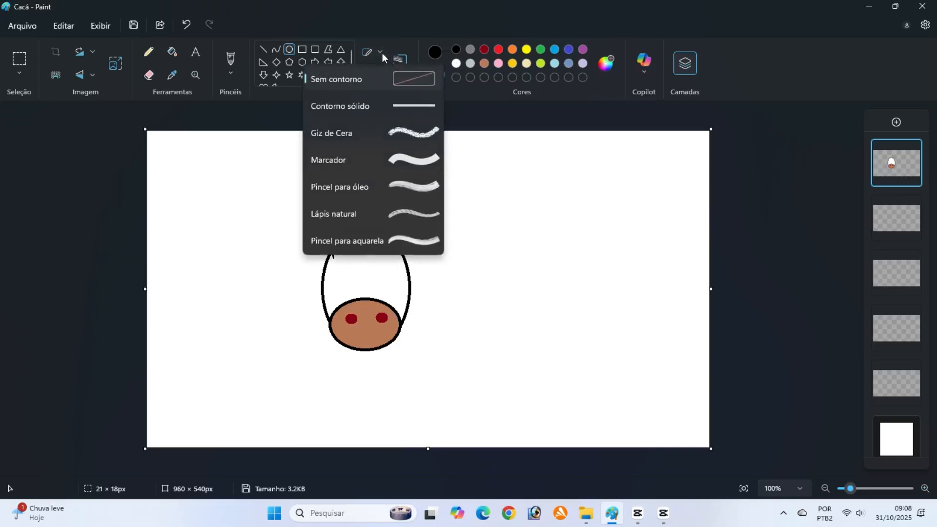
{"action": "left_click", "coordinate": [379, 104]}
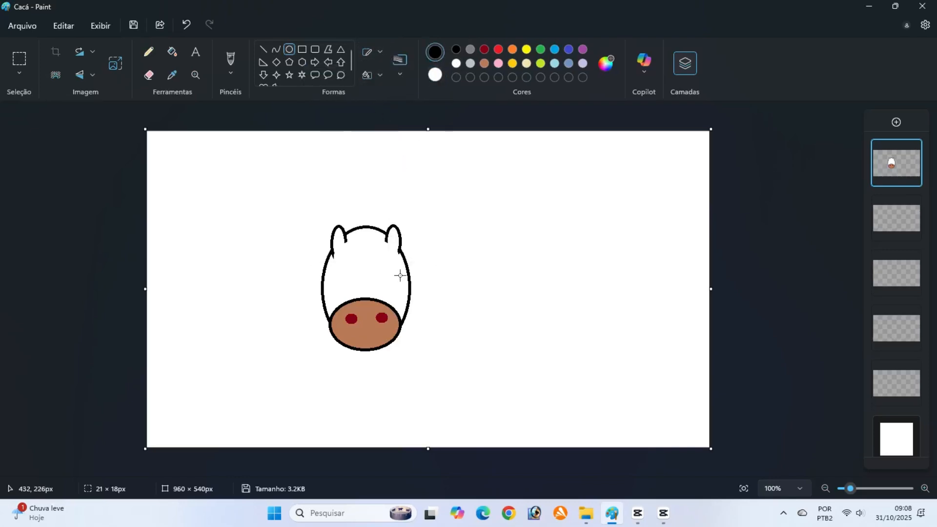
{"action": "mouse_move", "coordinate": [392, 273]}
{"action": "left_mouse_down"}
{"action": "mouse_move", "coordinate": [405, 313]}
{"action": "mouse_move", "coordinate": [390, 289]}
{"action": "mouse_move", "coordinate": [397, 283]}
{"action": "left_mouse_up"}
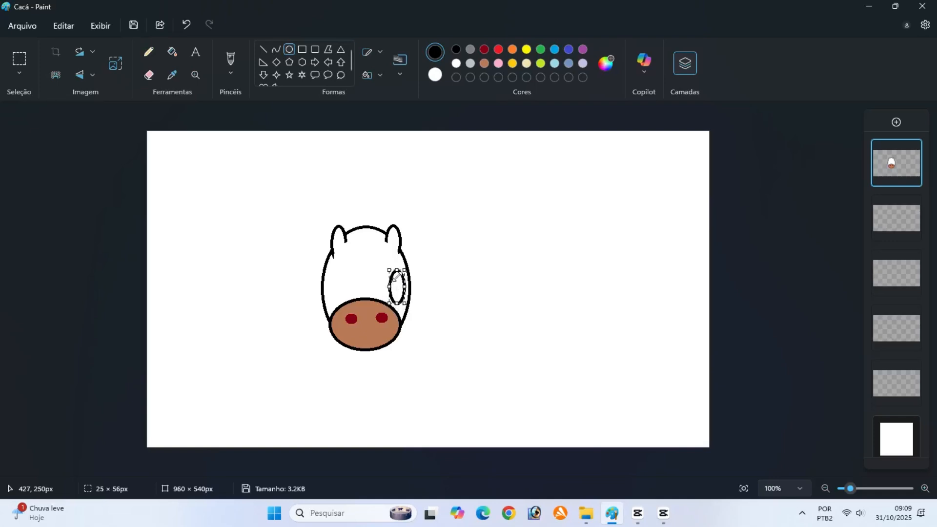
{"action": "left_click", "coordinate": [720, 272]}
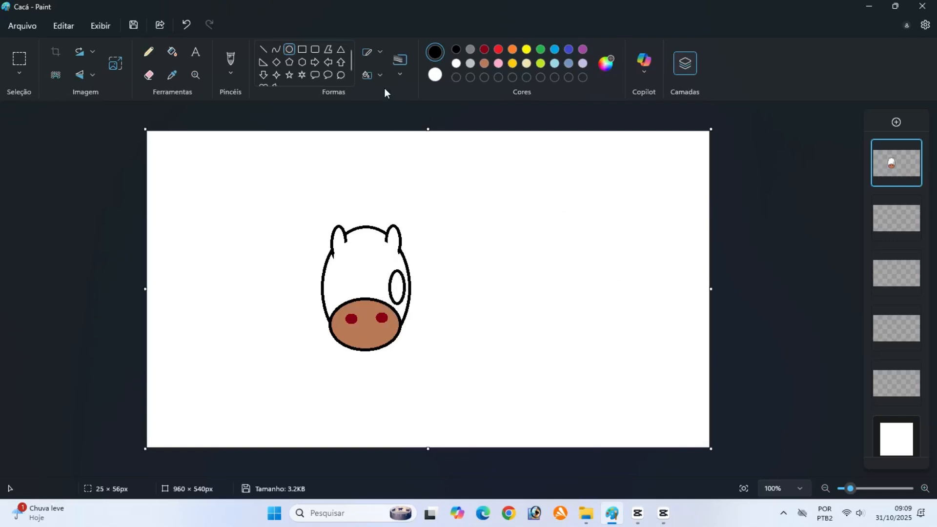
Step: Hide the left part of the cheek oval with a white oval without outline, about 39 × 70 px, leaving a curved line
{"action": "left_click", "coordinate": [381, 52]}
{"action": "left_click", "coordinate": [373, 78]}
{"action": "left_click_drag", "start_coordinate": [385, 275], "coordinate": [402, 302]}
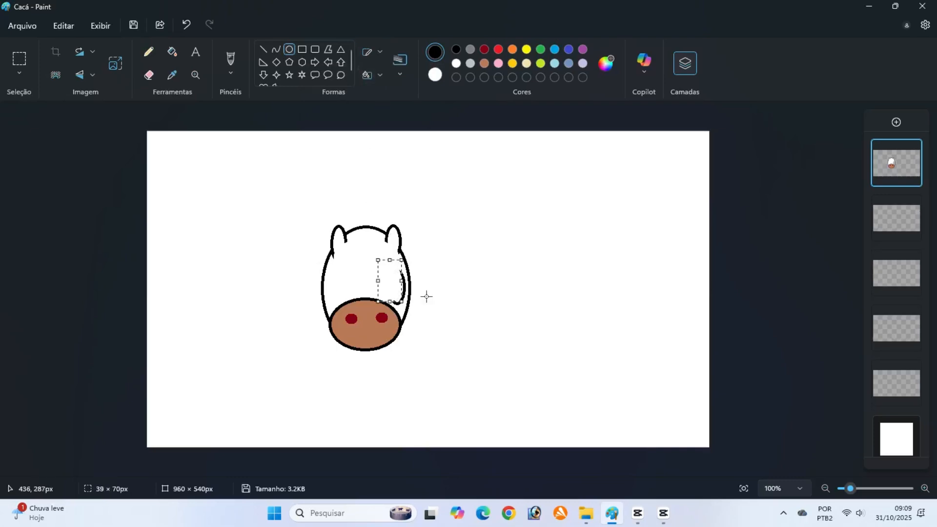
{"action": "left_click", "coordinate": [740, 289]}
Step: Draw two white ovals with solid black outlines below the ears as eyes, the right one about 28 × 31 px
{"action": "left_click", "coordinate": [379, 51]}
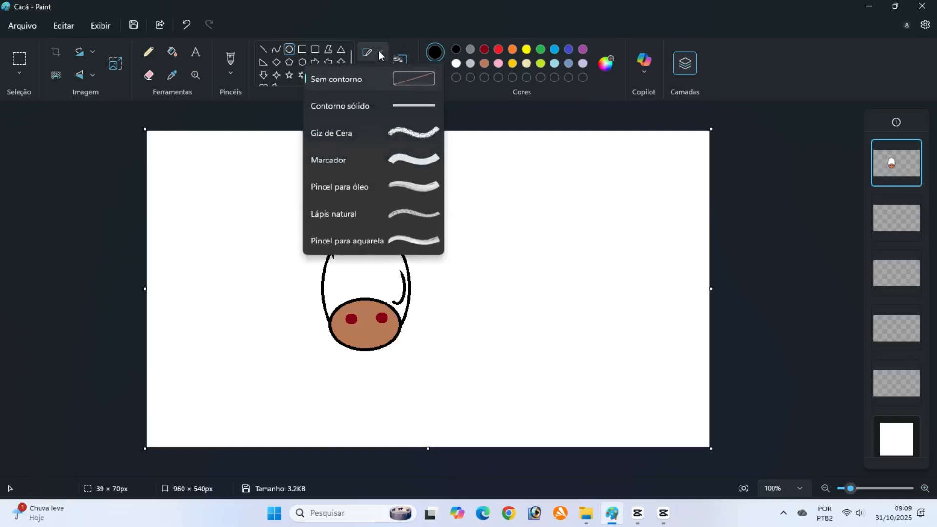
{"action": "left_click", "coordinate": [379, 103]}
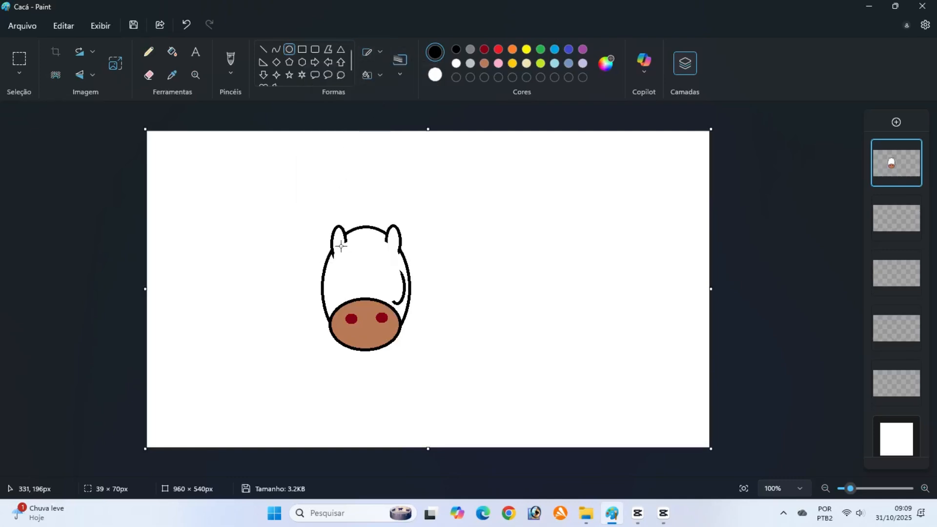
{"action": "left_click_drag", "start_coordinate": [341, 245], "coordinate": [390, 264]}
{"action": "left_click", "coordinate": [385, 264]}
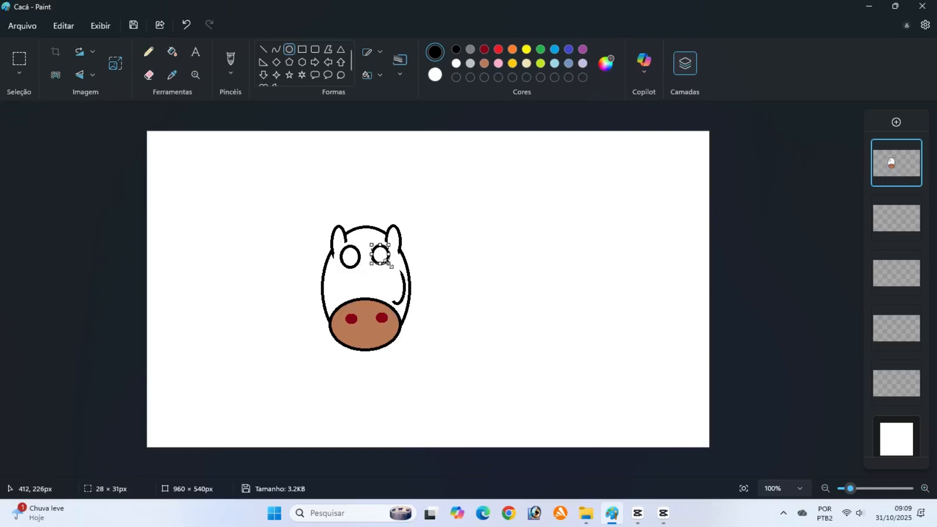
{"action": "left_click", "coordinate": [386, 273]}
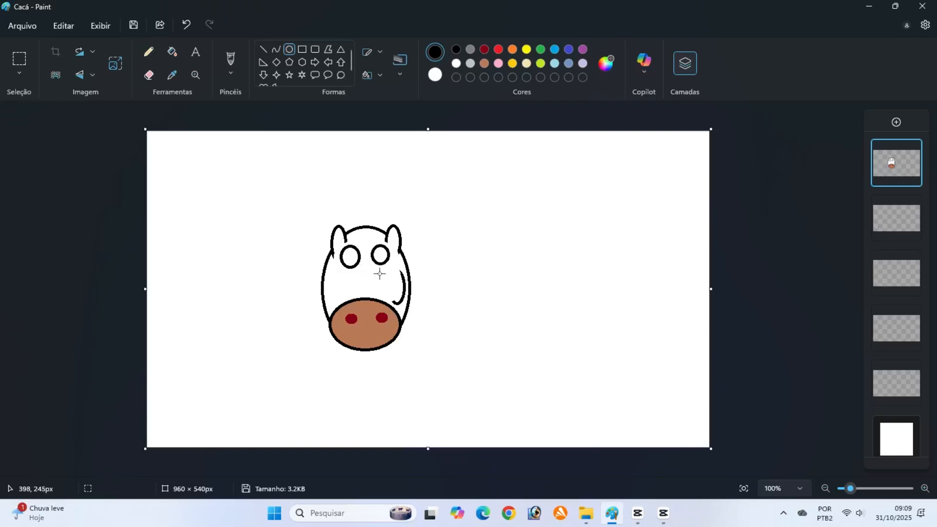
Step: Cover the lower parts of both eyes with a white oval without outline, about 101 × 47 px, leaving arched closed eyes
{"action": "left_click", "coordinate": [381, 52]}
{"action": "left_click", "coordinate": [374, 78]}
{"action": "left_click_drag", "start_coordinate": [339, 255], "coordinate": [369, 250]}
{"action": "left_click", "coordinate": [756, 286]}
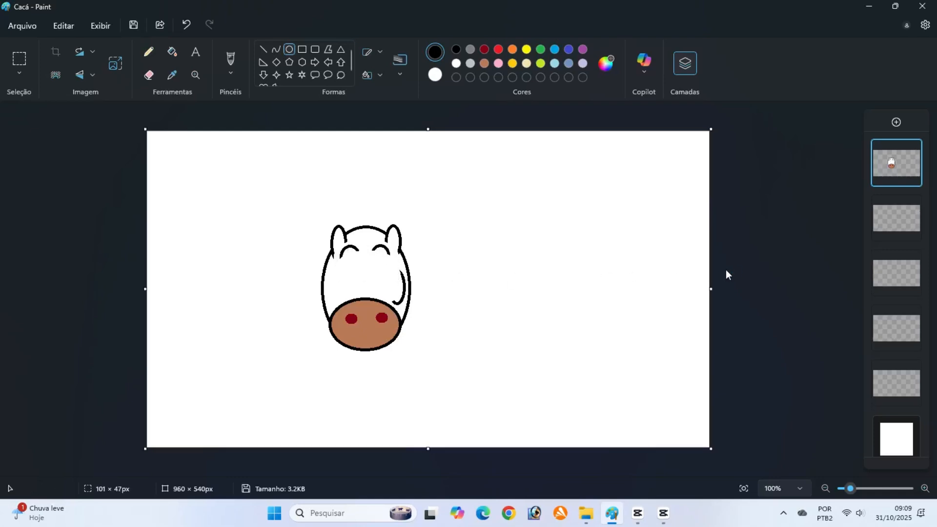
Step: Draw two white upright ovals with solid black outlines below the brow arches as open eyes, the right one about 33 × 52 px
{"action": "left_click", "coordinate": [381, 52]}
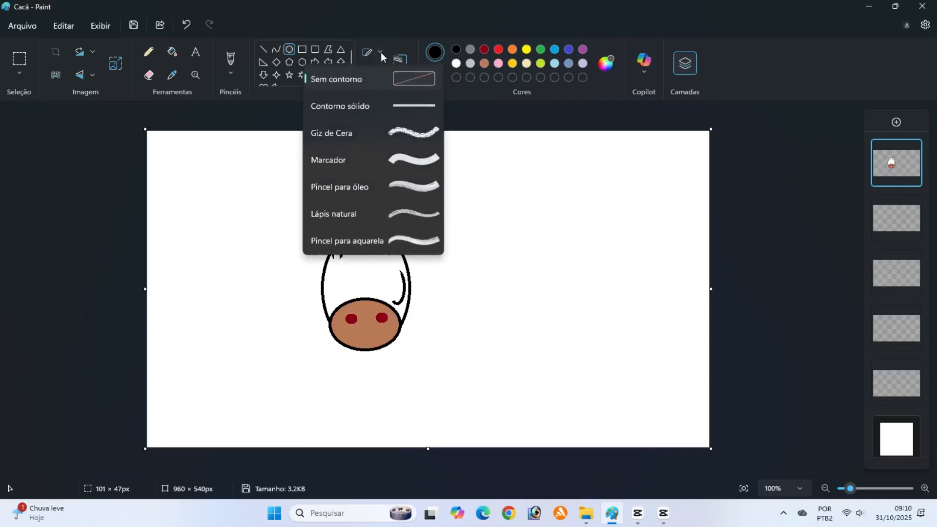
{"action": "left_click", "coordinate": [369, 104]}
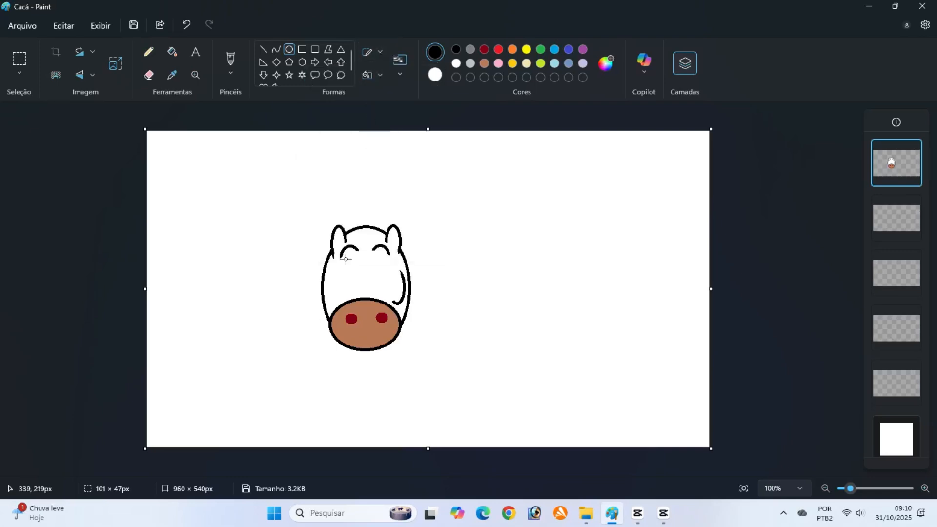
{"action": "mouse_move", "coordinate": [344, 258]}
{"action": "left_mouse_down"}
{"action": "mouse_move", "coordinate": [366, 293]}
{"action": "mouse_move", "coordinate": [352, 269]}
{"action": "left_mouse_up"}
{"action": "left_click", "coordinate": [723, 281]}
{"action": "left_click_drag", "start_coordinate": [371, 254], "coordinate": [390, 283]}
{"action": "left_click", "coordinate": [742, 284]}
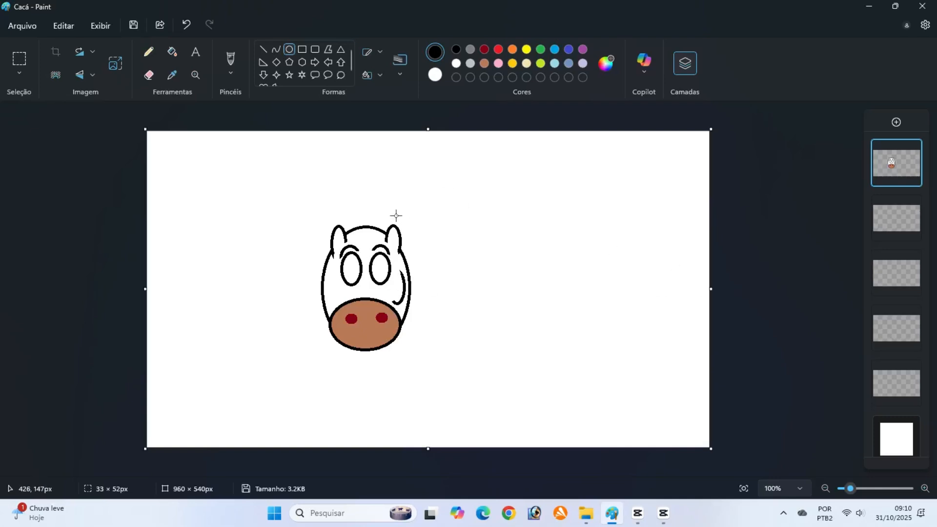
Step: Draw a solid black oval pupil inside each eye, the right one about 20 × 29 px
{"action": "left_click", "coordinate": [457, 50]}
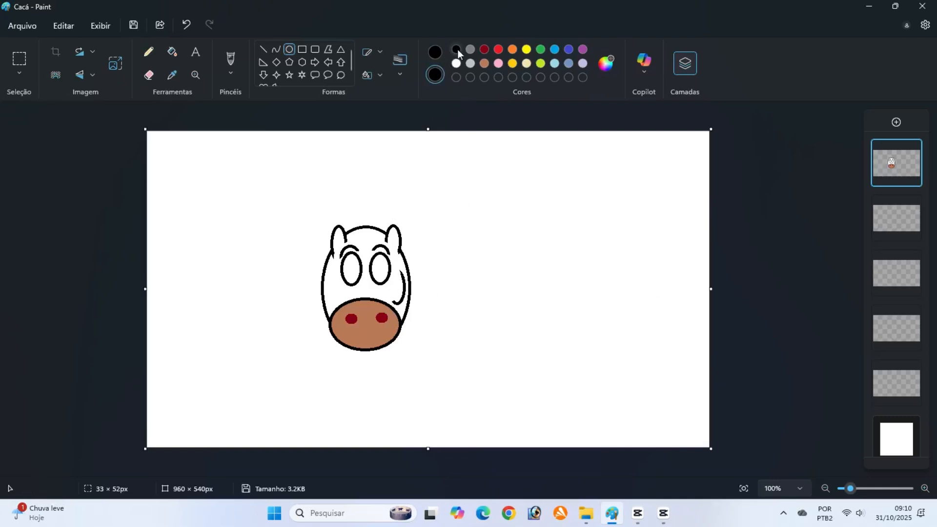
{"action": "left_click_drag", "start_coordinate": [343, 266], "coordinate": [372, 264]}
{"action": "left_click", "coordinate": [735, 279]}
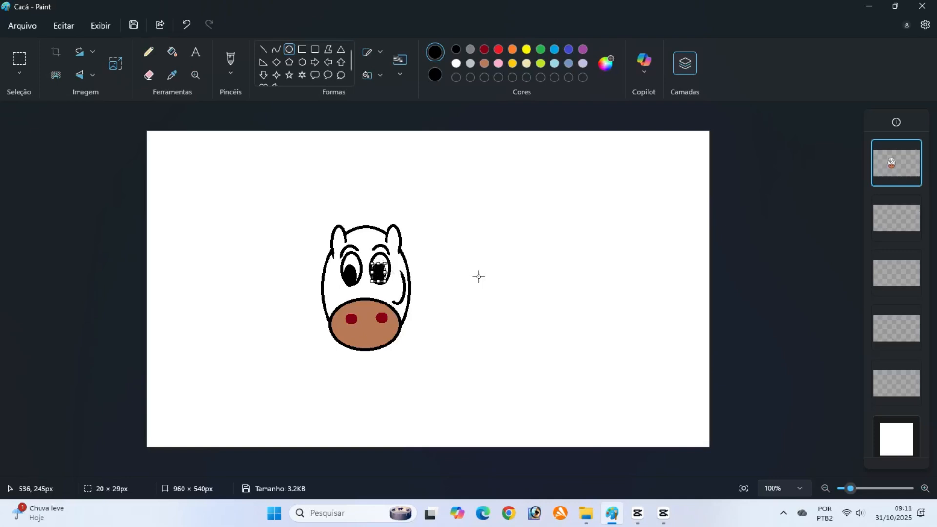
{"action": "left_click", "coordinate": [728, 267]}
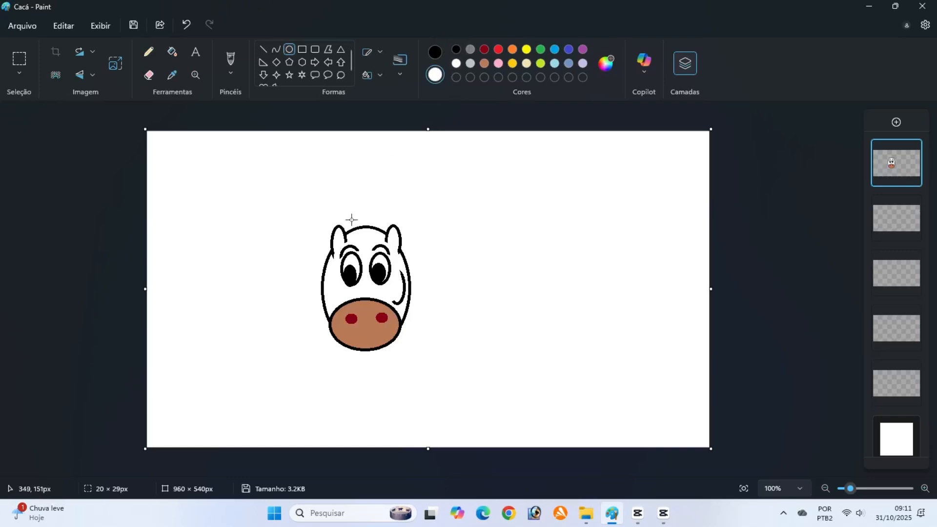
Step: Draw a tuft of three white upright ovals with solid black outlines on top of the head, the first about 21 × 39 px
{"action": "left_click_drag", "start_coordinate": [351, 217], "coordinate": [364, 239]}
{"action": "left_click", "coordinate": [436, 50]}
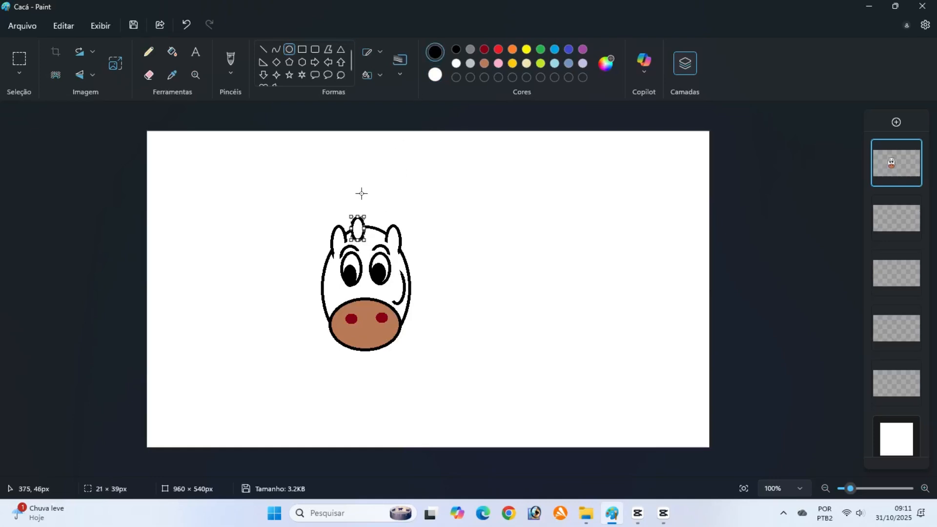
{"action": "left_click", "coordinate": [683, 241]}
{"action": "left_click_drag", "start_coordinate": [359, 211], "coordinate": [381, 241]}
{"action": "left_click", "coordinate": [746, 253]}
{"action": "left_click", "coordinate": [732, 247]}
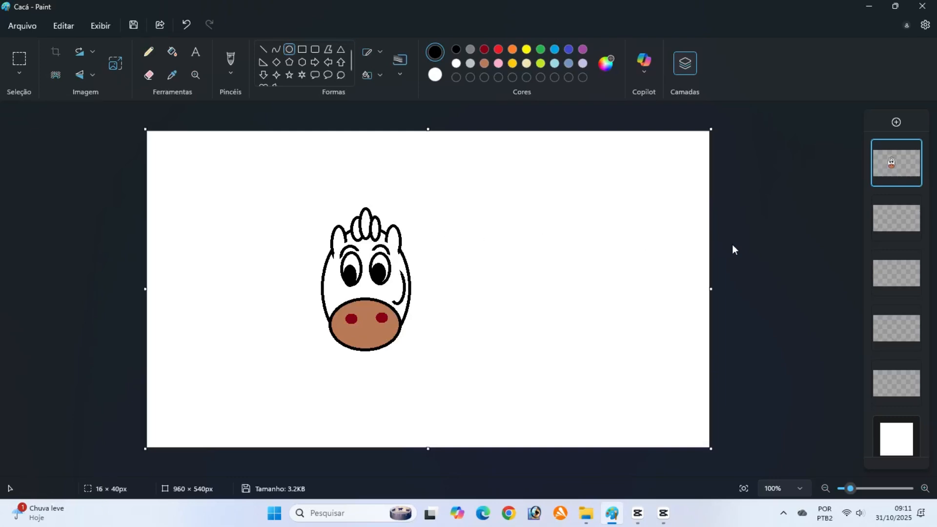
Step: Cover the lower parts of the tuft ovals with a white oval without outline, about 56 × 22 px
{"action": "left_click", "coordinate": [381, 58]}
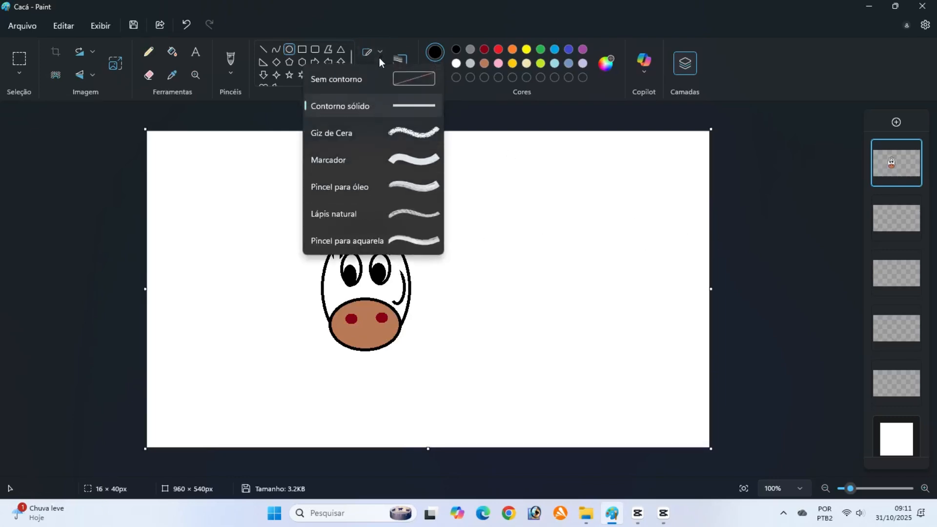
{"action": "left_click", "coordinate": [377, 74]}
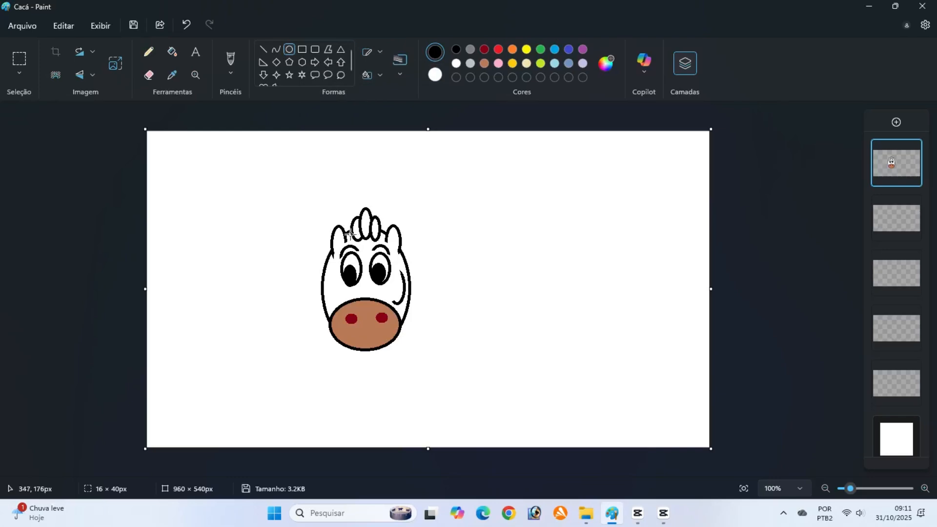
{"action": "left_click_drag", "start_coordinate": [349, 234], "coordinate": [381, 243]}
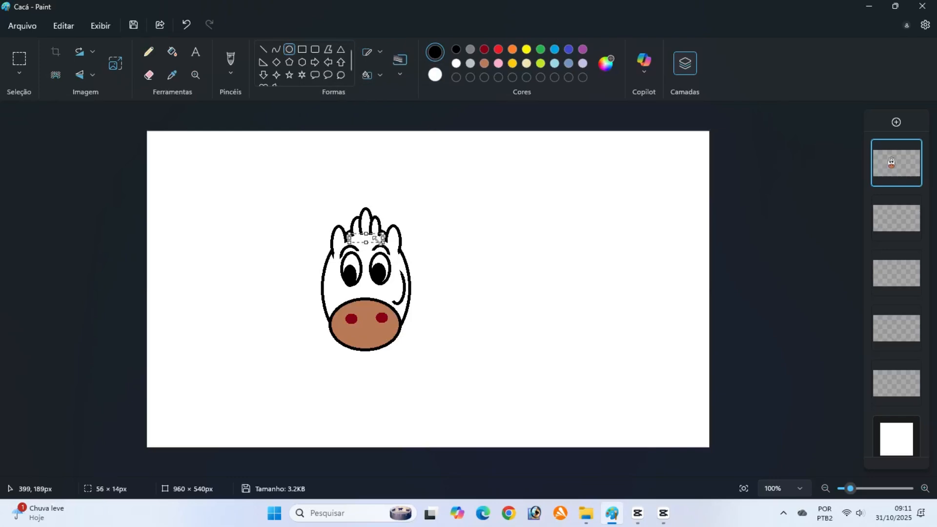
{"action": "left_click_drag", "start_coordinate": [366, 234], "coordinate": [366, 230]}
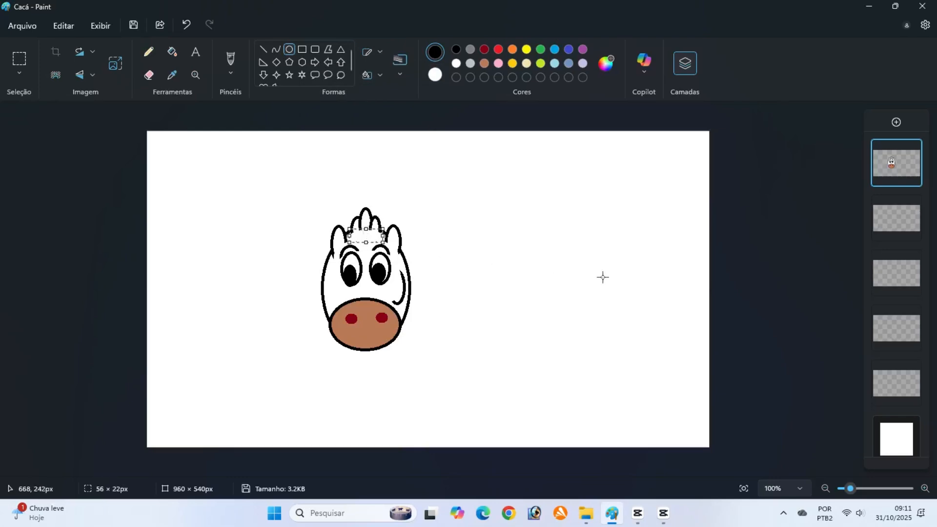
{"action": "key", "text": "Delete"}
Step: On the third layer down, draw a white body oval with a solid black outline, about 165 × 122 px, partly behind the head
{"action": "left_click", "coordinate": [895, 224]}
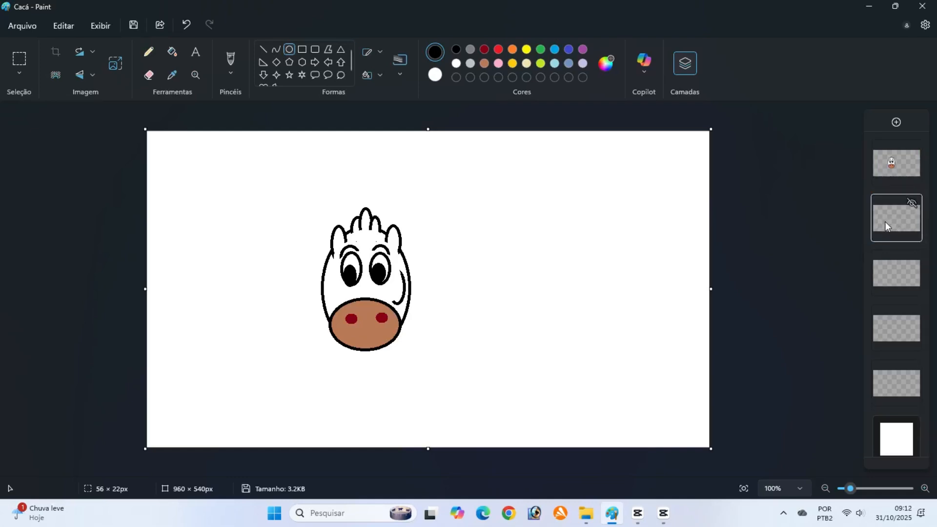
{"action": "left_click", "coordinate": [893, 274]}
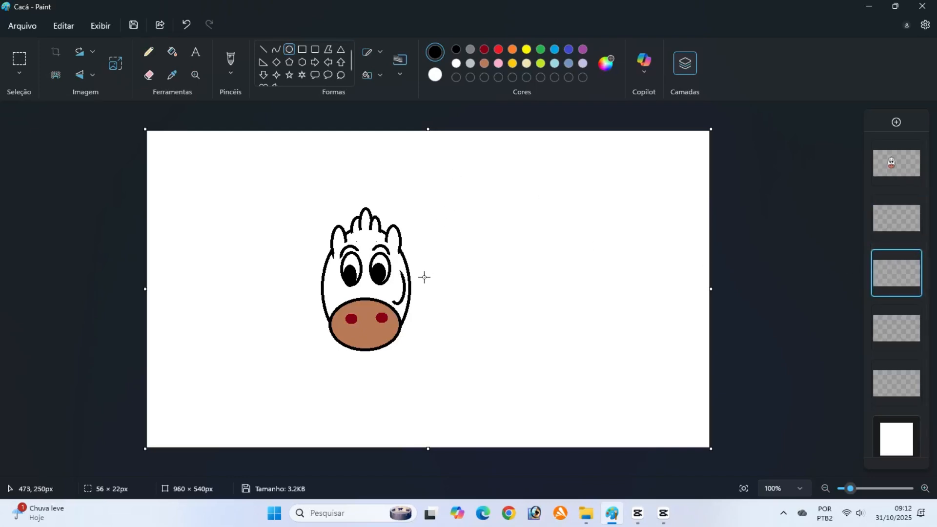
{"action": "left_click", "coordinate": [380, 51]}
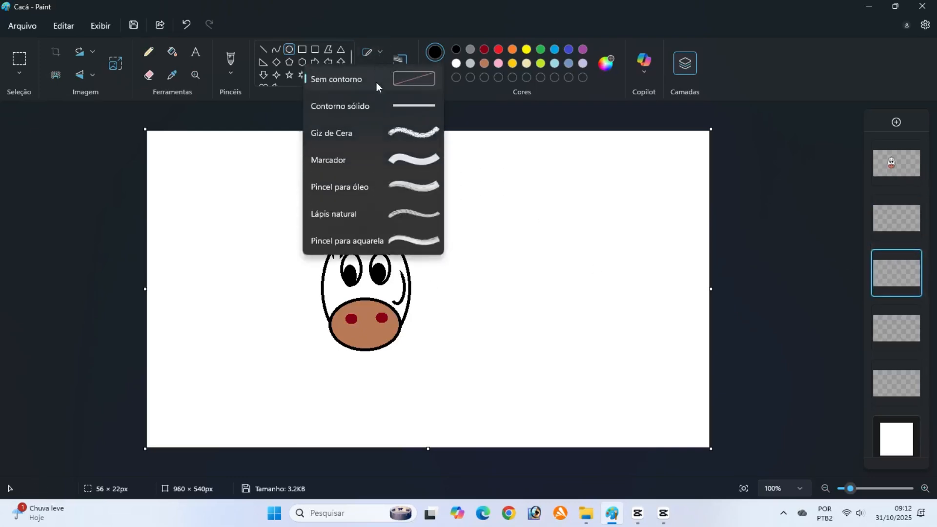
{"action": "left_click", "coordinate": [376, 104]}
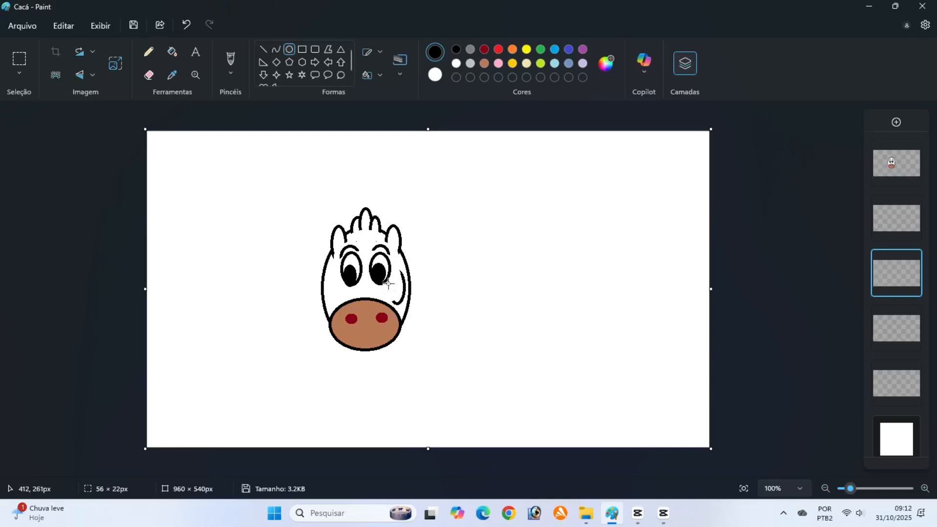
{"action": "left_click_drag", "start_coordinate": [391, 280], "coordinate": [487, 349]}
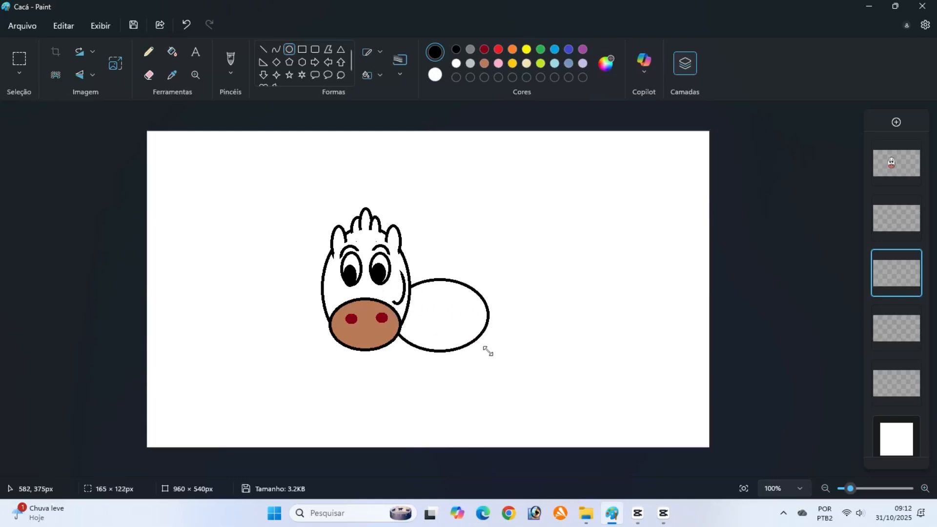
{"action": "left_click_drag", "start_coordinate": [439, 311], "coordinate": [432, 313]}
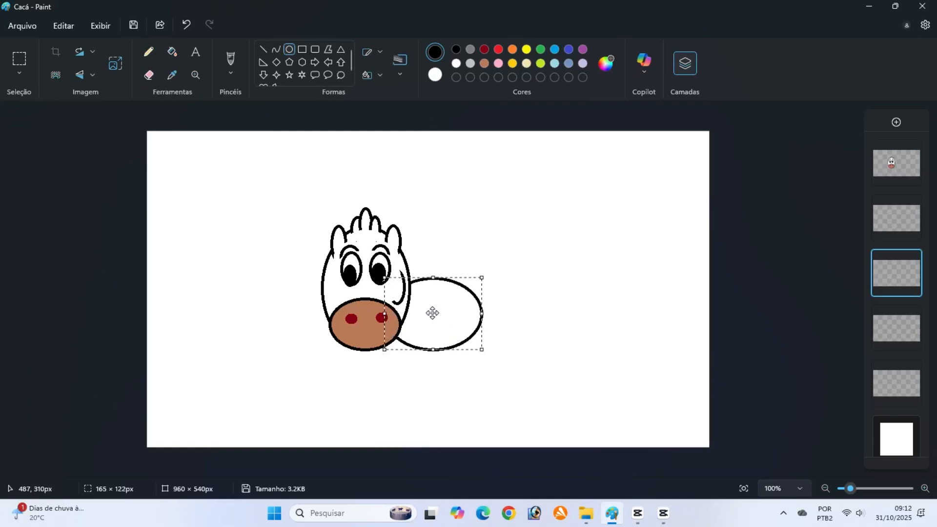
{"action": "left_click", "coordinate": [726, 308]}
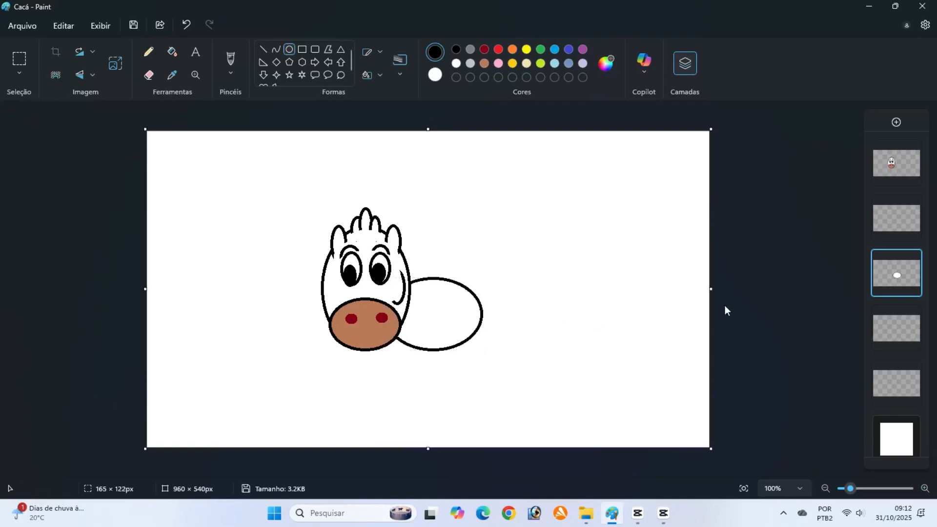
Step: On the second layer down, draw an orange black-outlined saddle: a narrow upright oval about 23 × 84 px and a wide oval about 95 × 67 px over its top
{"action": "left_click", "coordinate": [886, 216]}
{"action": "left_click", "coordinate": [436, 75]}
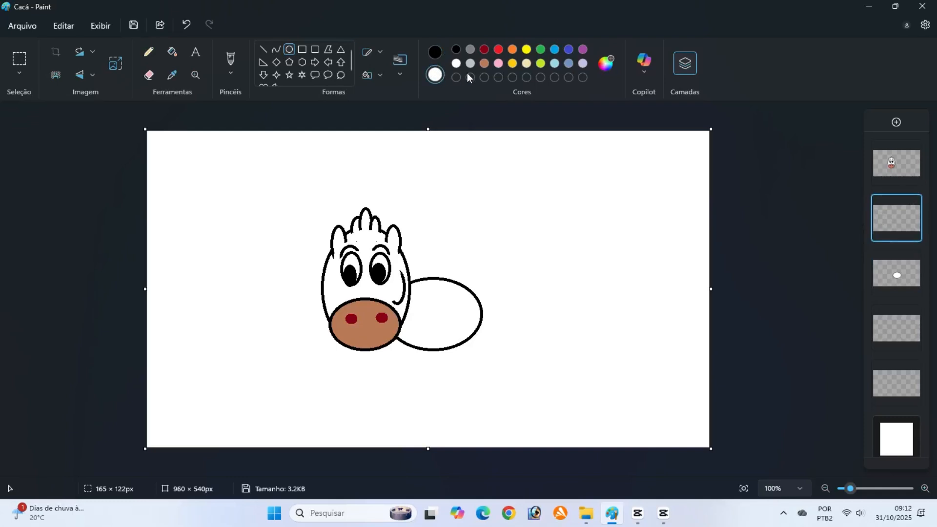
{"action": "left_click", "coordinate": [486, 50]}
{"action": "left_click", "coordinate": [513, 50]}
{"action": "left_click_drag", "start_coordinate": [428, 303], "coordinate": [441, 352]}
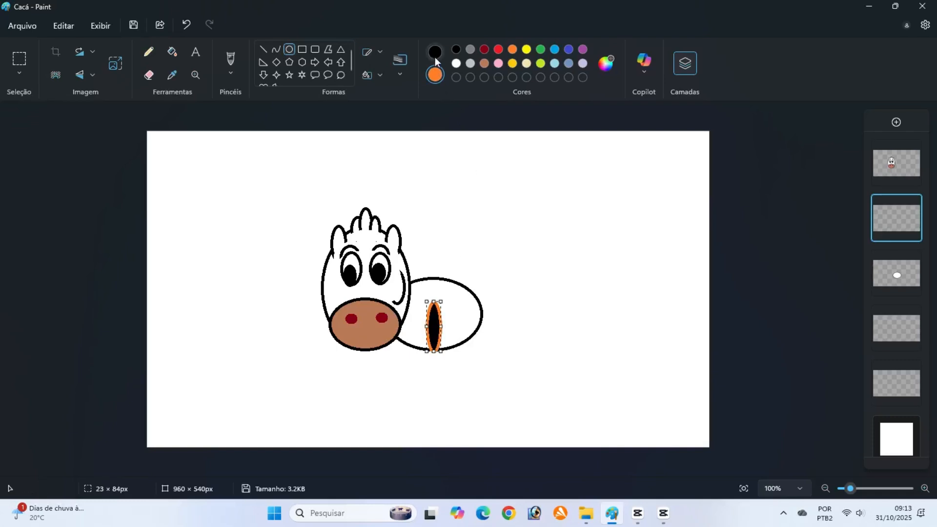
{"action": "left_click", "coordinate": [435, 52]}
{"action": "left_click", "coordinate": [753, 322]}
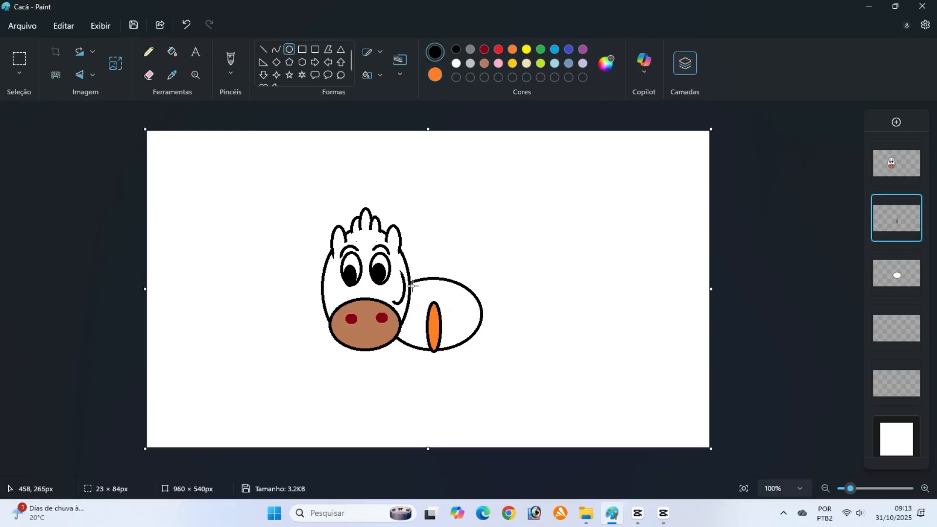
{"action": "left_click_drag", "start_coordinate": [409, 282], "coordinate": [431, 293]}
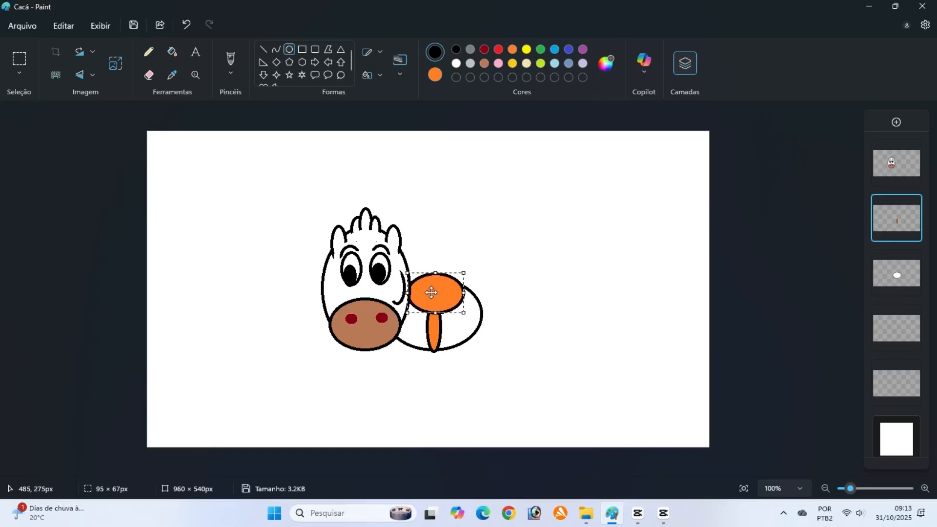
{"action": "left_click", "coordinate": [763, 336]}
Step: On the body's layer, draw two white rectangles with black outlines as legs, about 35 × 74 px in front and 36 × 82 px at the rear
{"action": "left_click", "coordinate": [879, 280]}
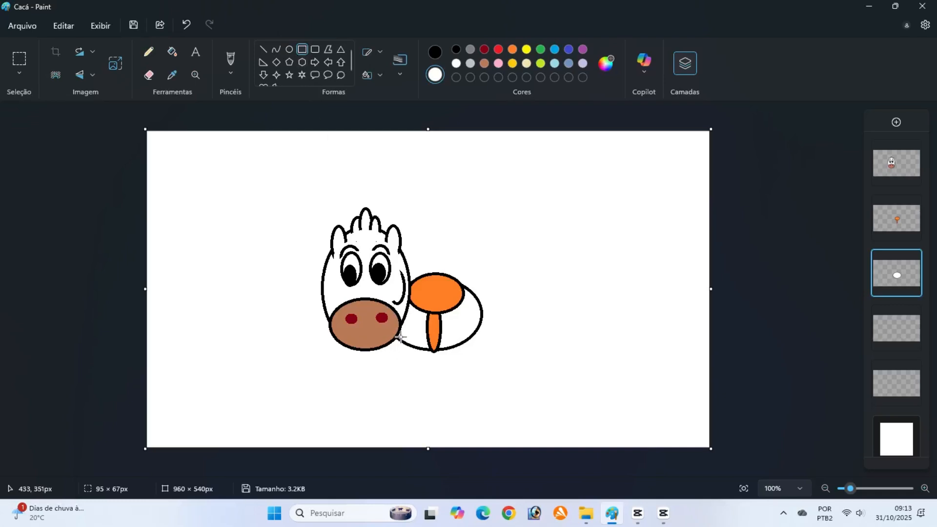
{"action": "left_click_drag", "start_coordinate": [402, 339], "coordinate": [422, 380]}
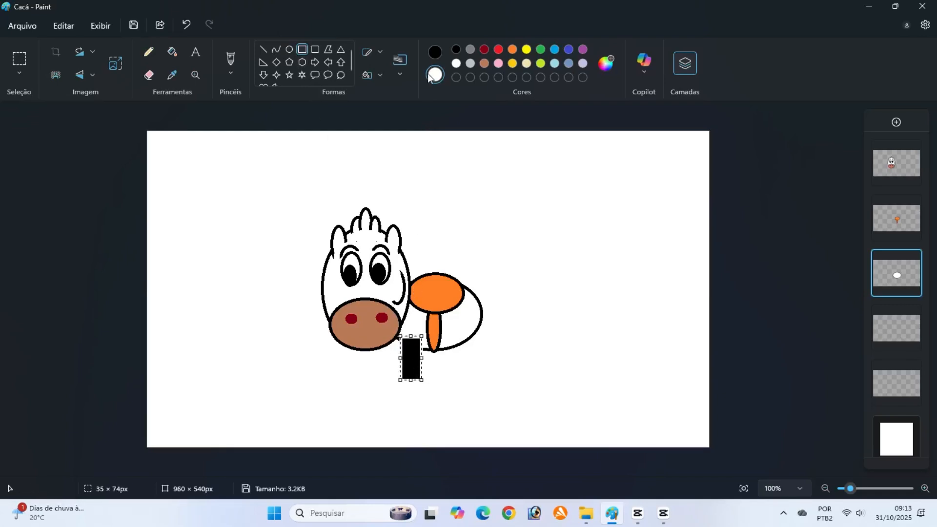
{"action": "left_click", "coordinate": [433, 54]}
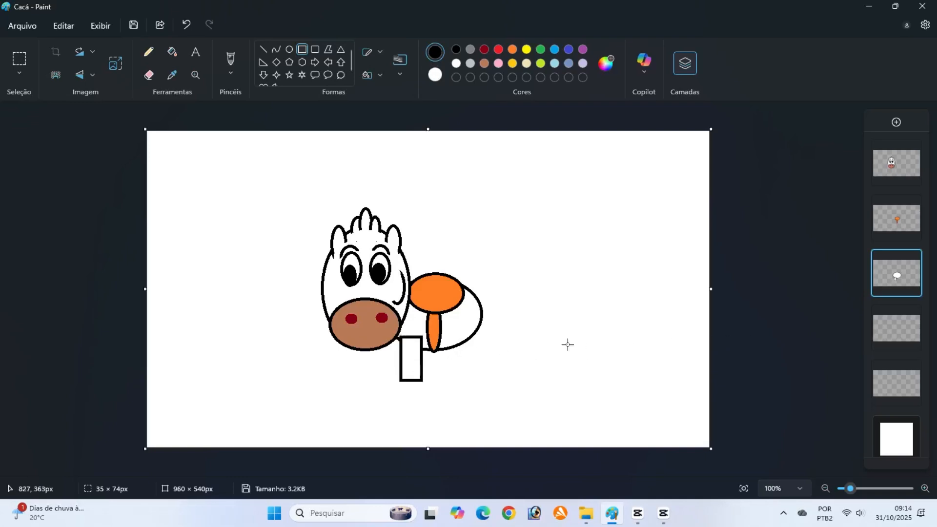
{"action": "left_click_drag", "start_coordinate": [447, 332], "coordinate": [470, 380]}
{"action": "left_click", "coordinate": [754, 324]}
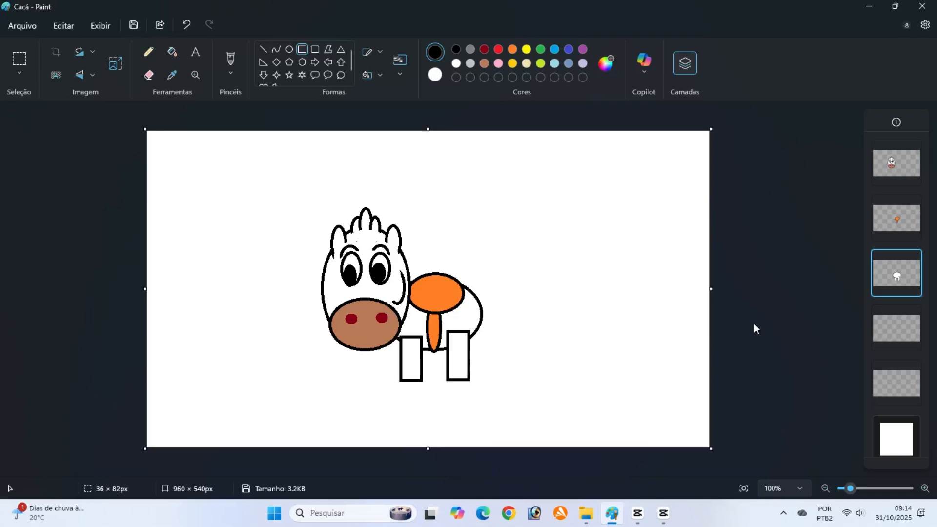
Step: Draw a white black-outlined oval about 34 × 50 px over the rear leg's upper right as the thigh
{"action": "left_click", "coordinate": [290, 50]}
{"action": "left_click_drag", "start_coordinate": [458, 316], "coordinate": [477, 342]}
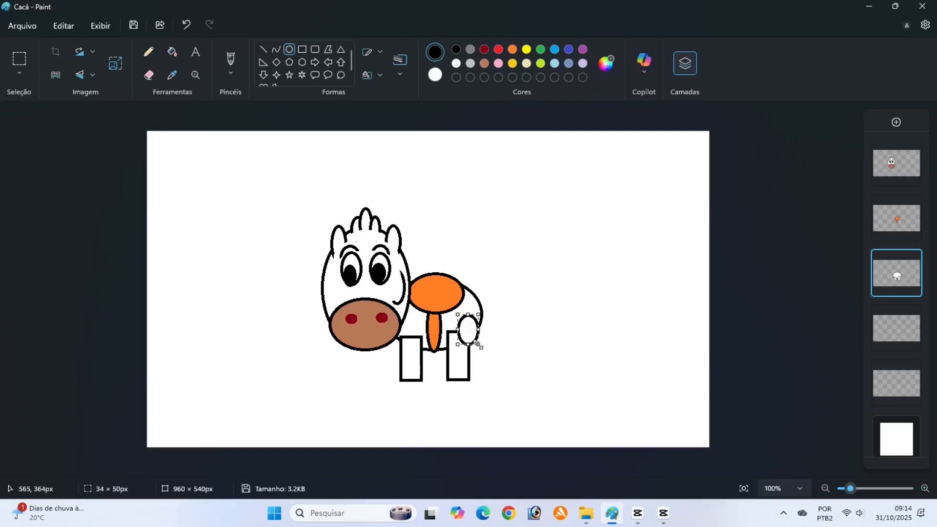
{"action": "left_click", "coordinate": [693, 313]}
Step: Blend the thigh and the front leg's top into the body with white ovals without outline, about 37 × 57 px and 41 × 37 px
{"action": "left_click", "coordinate": [381, 52]}
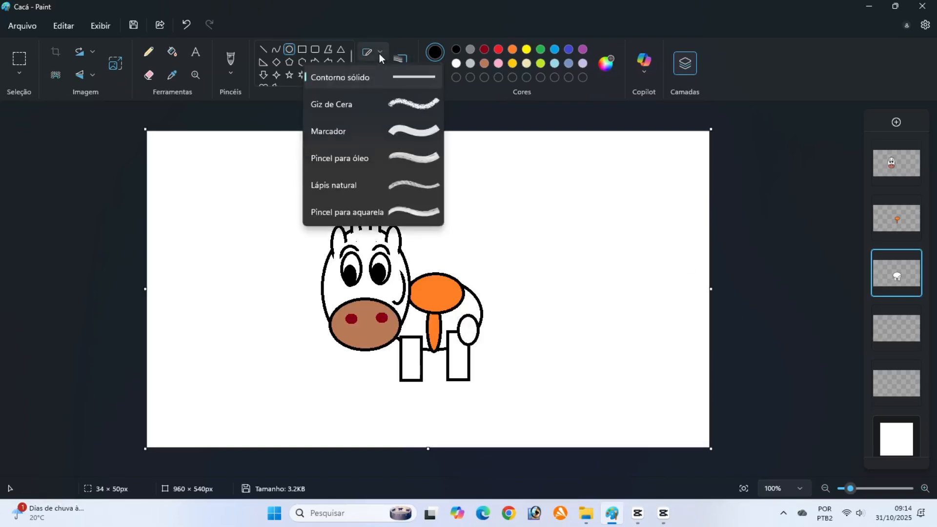
{"action": "left_click", "coordinate": [374, 78]}
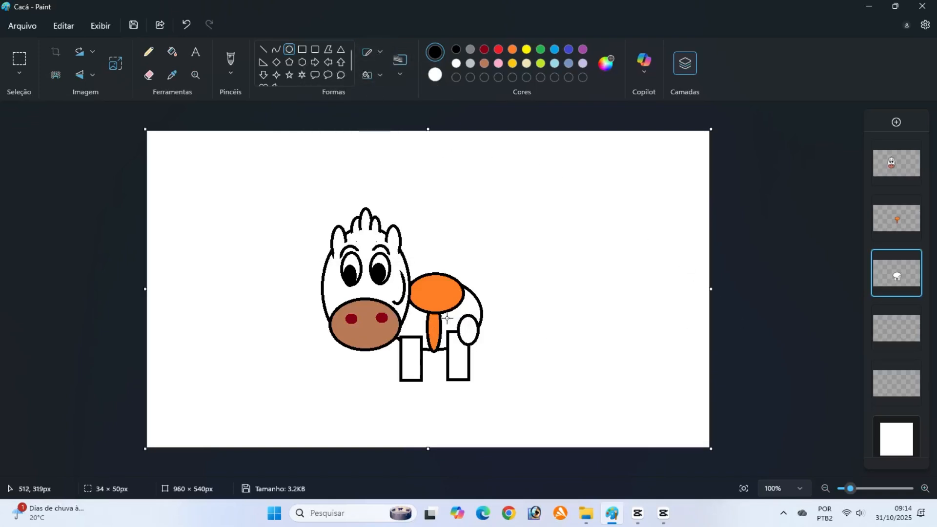
{"action": "mouse_move", "coordinate": [446, 316]}
{"action": "left_mouse_down"}
{"action": "mouse_move", "coordinate": [468, 346]}
{"action": "mouse_move", "coordinate": [456, 349]}
{"action": "left_mouse_up"}
{"action": "left_click", "coordinate": [743, 319]}
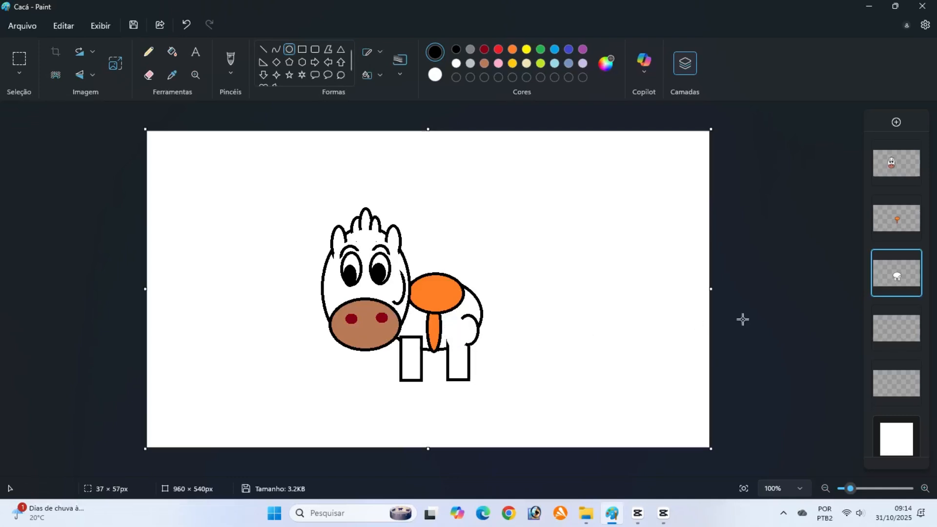
{"action": "mouse_move", "coordinate": [401, 330]}
{"action": "left_mouse_down"}
{"action": "mouse_move", "coordinate": [423, 346]}
{"action": "mouse_move", "coordinate": [411, 327]}
{"action": "mouse_move", "coordinate": [399, 334]}
{"action": "mouse_move", "coordinate": [397, 321]}
{"action": "left_mouse_up"}
{"action": "left_click", "coordinate": [753, 326]}
Step: On the fourth layer down, draw two white rectangles with solid black outlines behind the legs as far legs, the rear one about 25 × 68 px
{"action": "left_click", "coordinate": [892, 329]}
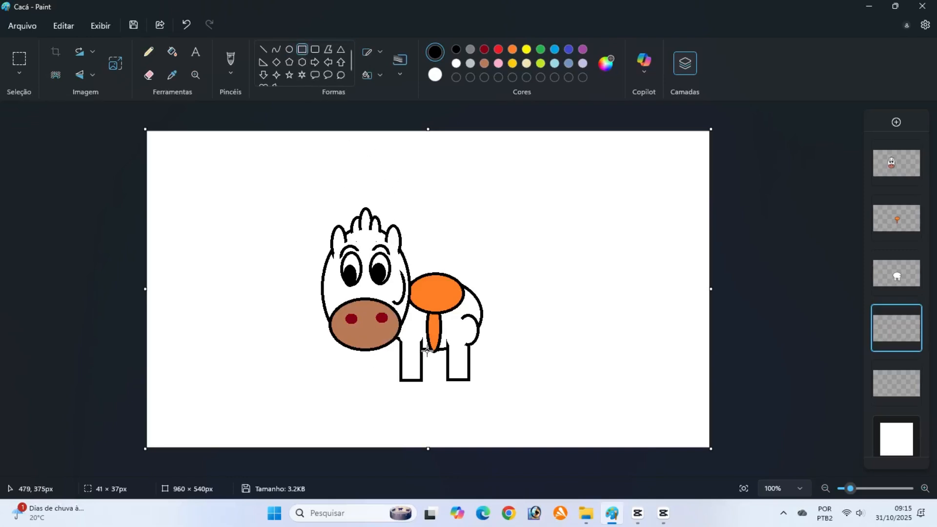
{"action": "left_click_drag", "start_coordinate": [395, 341], "coordinate": [404, 374]}
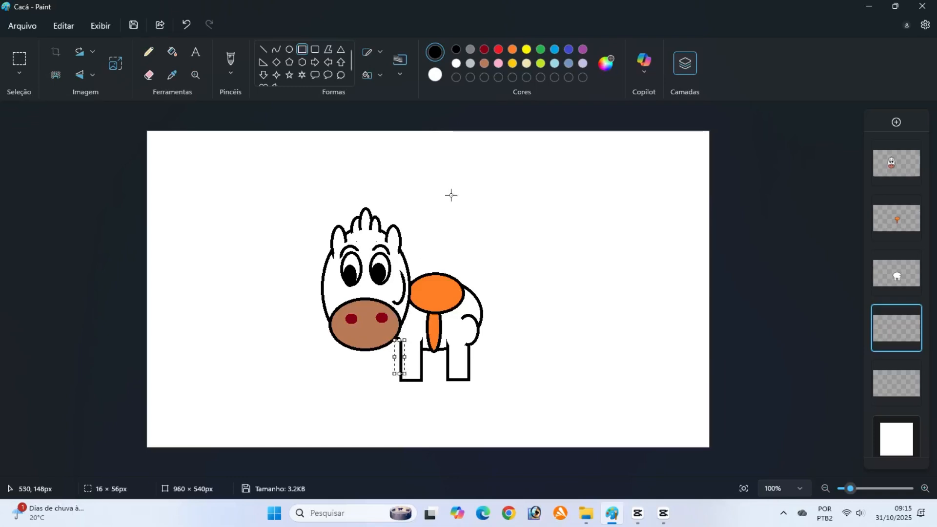
{"action": "left_click", "coordinate": [433, 76]}
{"action": "left_click", "coordinate": [435, 54]}
{"action": "left_click", "coordinate": [379, 52]}
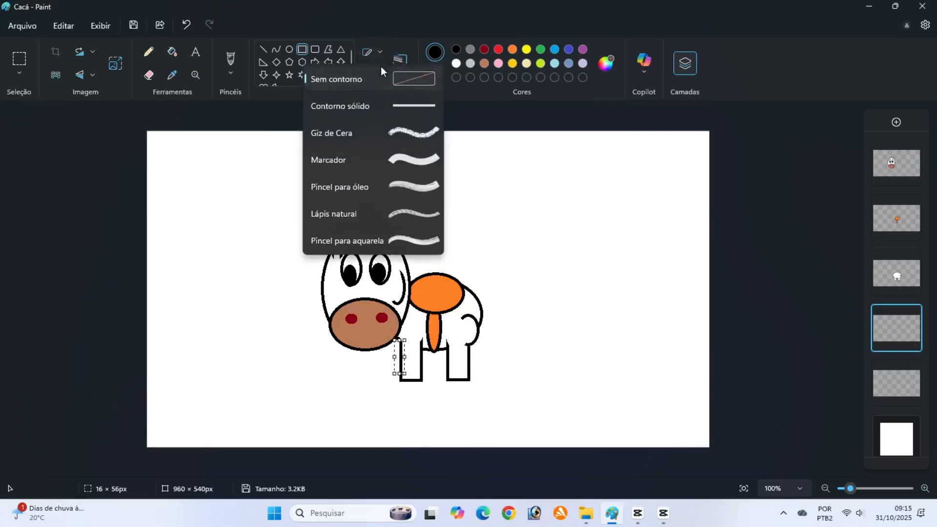
{"action": "left_click", "coordinate": [388, 104]}
{"action": "left_click_drag", "start_coordinate": [395, 339], "coordinate": [450, 374]}
{"action": "left_click", "coordinate": [738, 353]}
{"action": "left_click", "coordinate": [732, 359]}
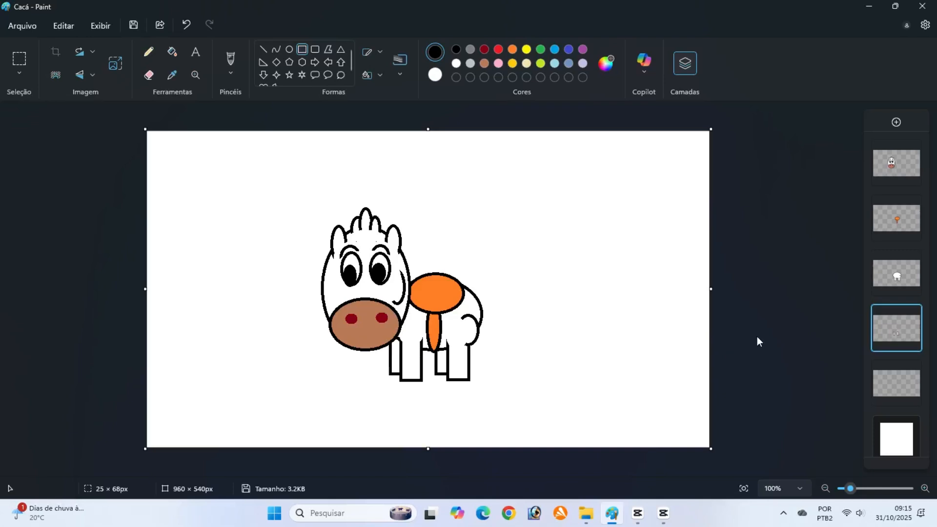
Step: Draw a black curved tail about 52 × 68 px arching from the animal's rump and hanging down behind it
{"action": "left_click", "coordinate": [278, 49]}
{"action": "left_click", "coordinate": [401, 69]}
{"action": "left_click", "coordinate": [403, 175]}
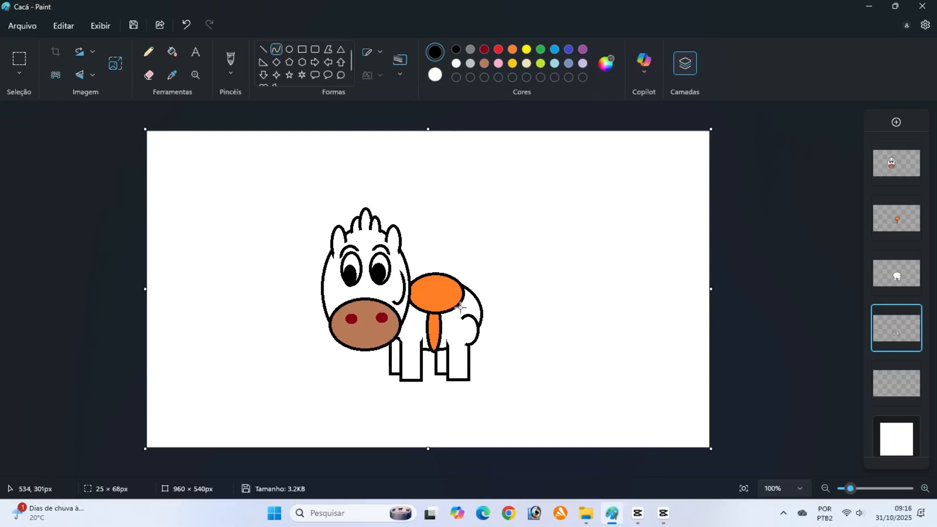
{"action": "mouse_move", "coordinate": [472, 309]}
{"action": "left_mouse_down"}
{"action": "mouse_move", "coordinate": [522, 334]}
{"action": "mouse_move", "coordinate": [499, 322]}
{"action": "mouse_move", "coordinate": [494, 302]}
{"action": "mouse_move", "coordinate": [499, 345]}
{"action": "mouse_move", "coordinate": [501, 293]}
{"action": "left_mouse_up"}
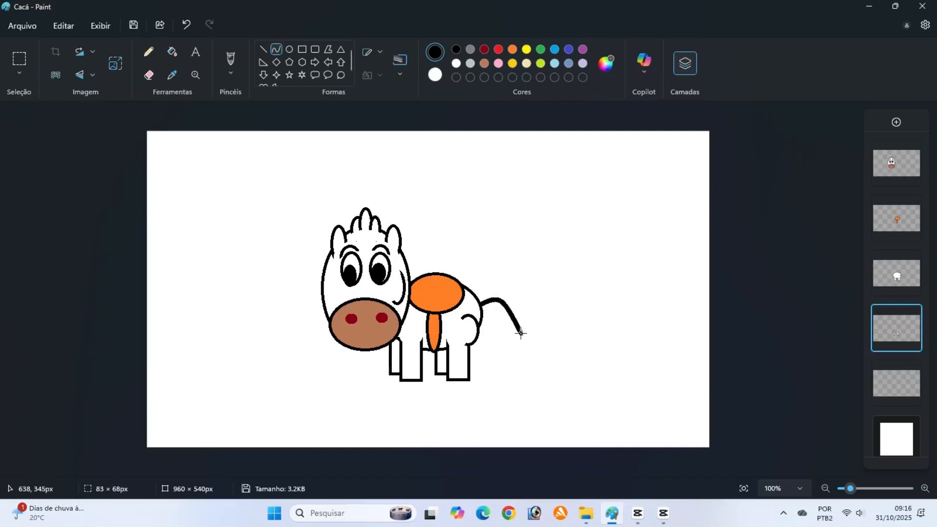
{"action": "left_click", "coordinate": [735, 314]}
{"action": "left_click_drag", "start_coordinate": [521, 313], "coordinate": [503, 313]}
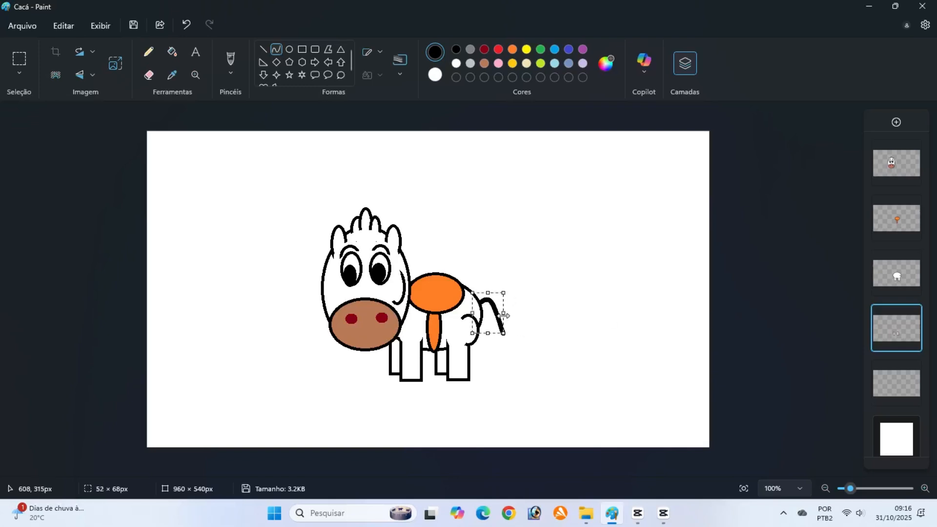
{"action": "left_click", "coordinate": [728, 307]}
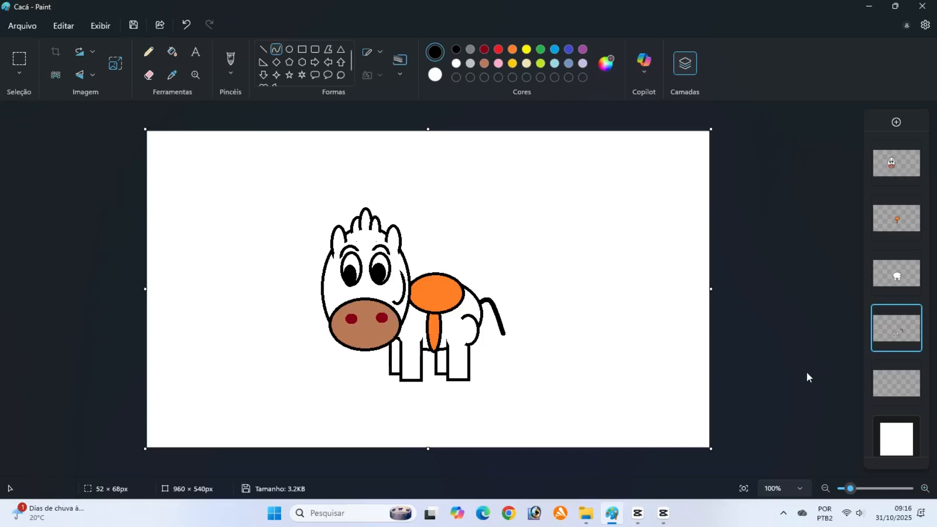
Step: On the fifth layer down, draw a black horizontal ground line across the full canvas width at a height of about 403 px
{"action": "left_click", "coordinate": [883, 382]}
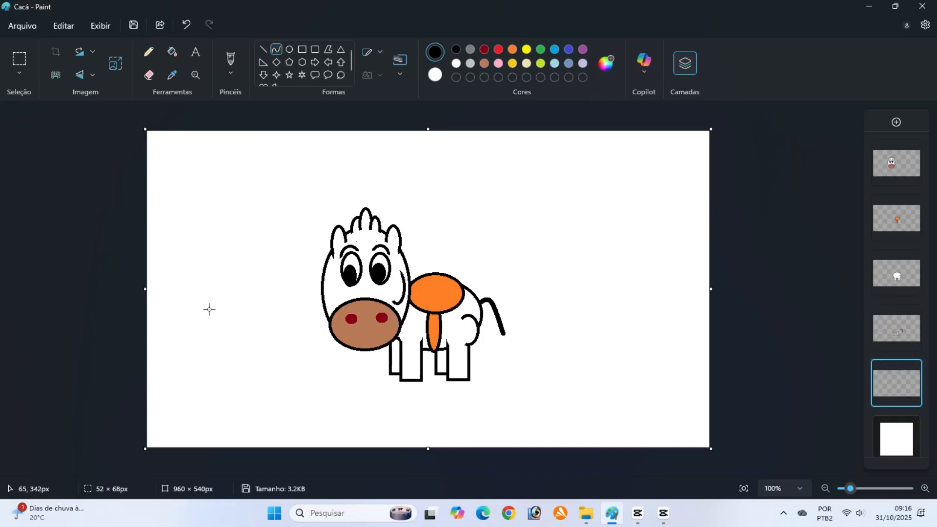
{"action": "left_click", "coordinate": [400, 73]}
{"action": "left_click", "coordinate": [398, 148]}
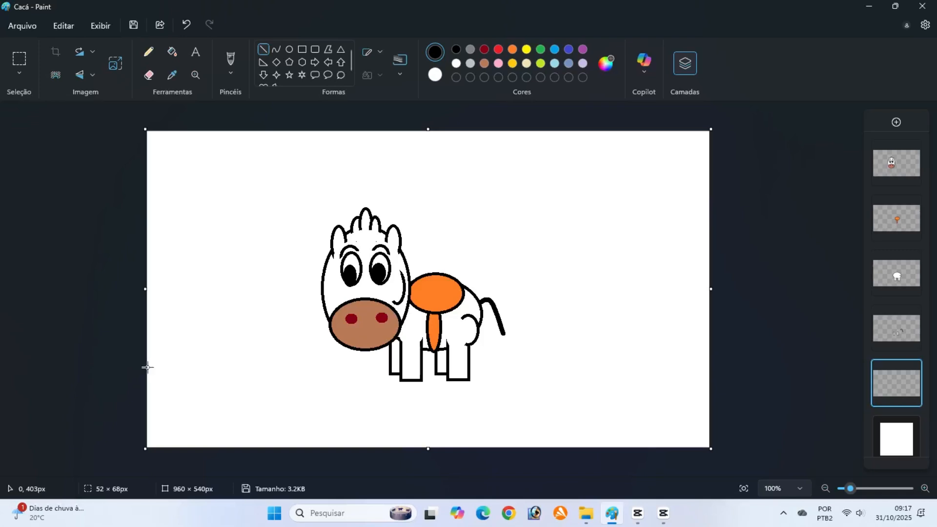
{"action": "left_click_drag", "start_coordinate": [147, 368], "coordinate": [714, 368]}
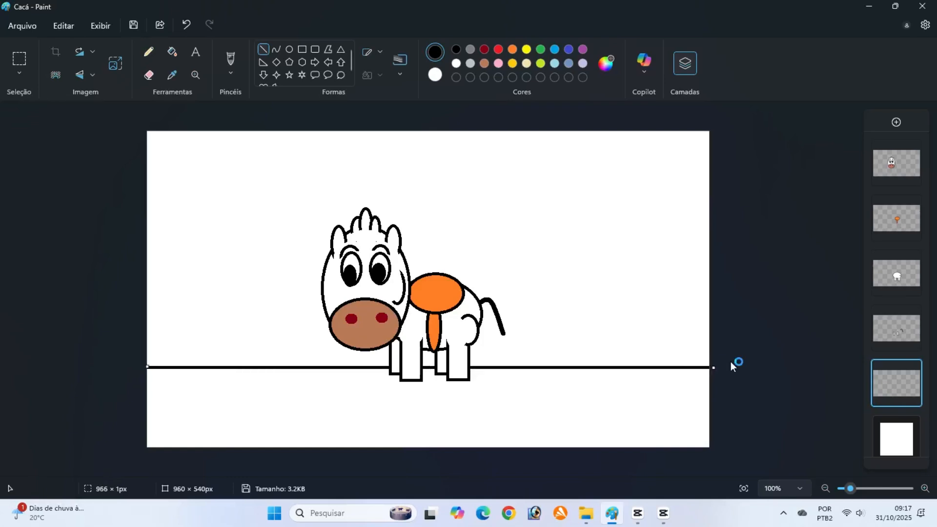
{"action": "left_click", "coordinate": [731, 362]}
Step: Draw two horizontal orange fence rails with solid black outlines running off the canvas's right edge, the upper one about 291 × 32 px
{"action": "mouse_move", "coordinate": [886, 338]}
{"action": "left_click", "coordinate": [434, 75]}
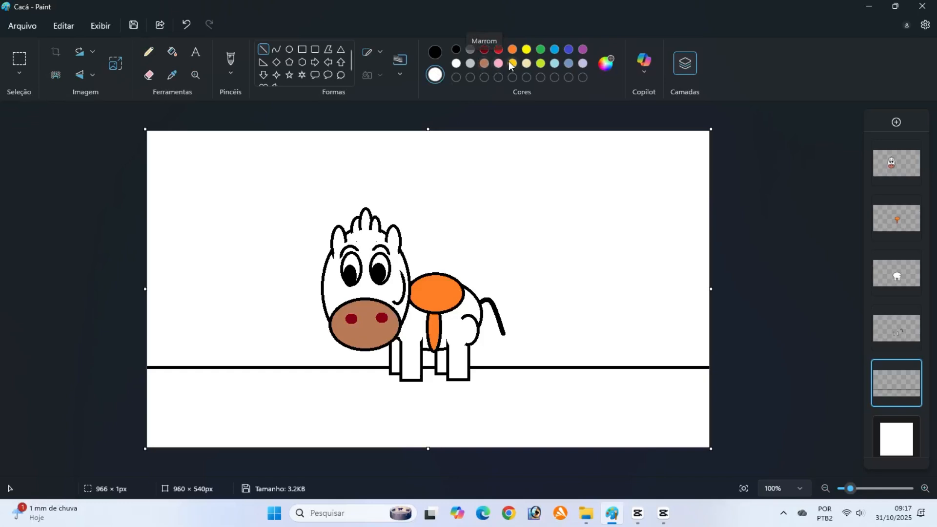
{"action": "left_click", "coordinate": [512, 48]}
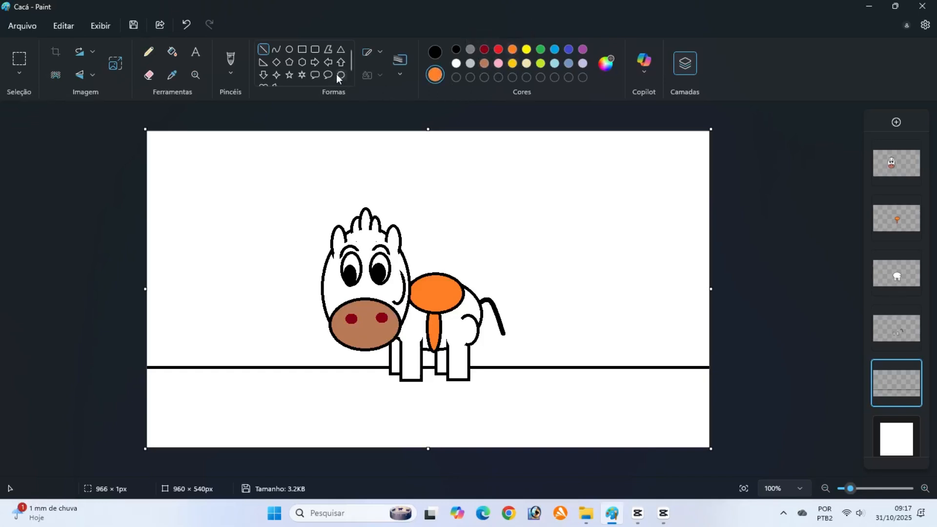
{"action": "left_click", "coordinate": [290, 60]}
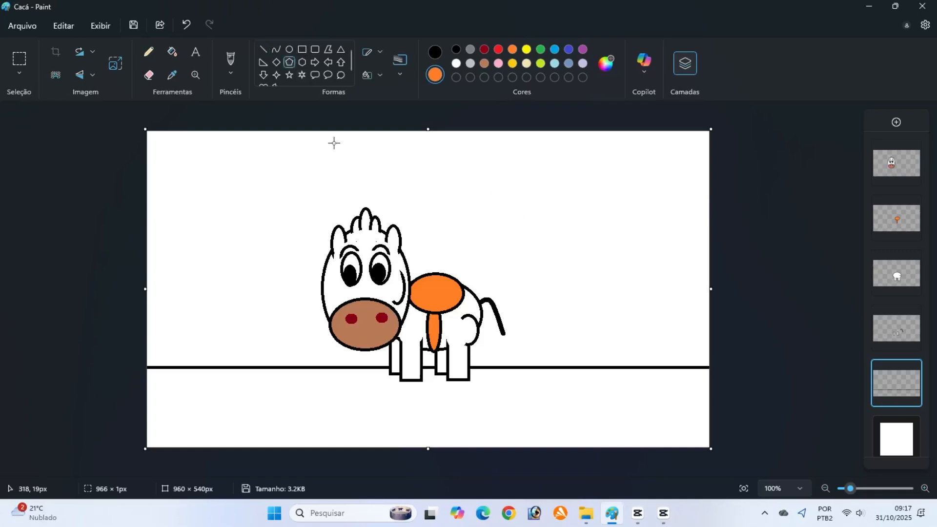
{"action": "left_click", "coordinate": [379, 52]}
{"action": "left_click", "coordinate": [382, 108]}
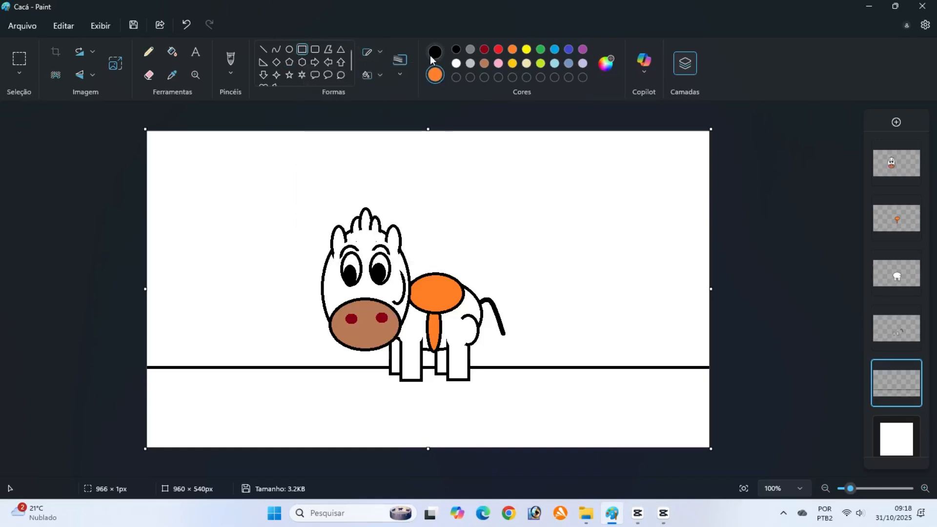
{"action": "left_click", "coordinate": [431, 55]}
{"action": "mouse_move", "coordinate": [552, 289]}
{"action": "left_mouse_down"}
{"action": "mouse_move", "coordinate": [555, 301]}
{"action": "mouse_move", "coordinate": [722, 308]}
{"action": "left_mouse_up"}
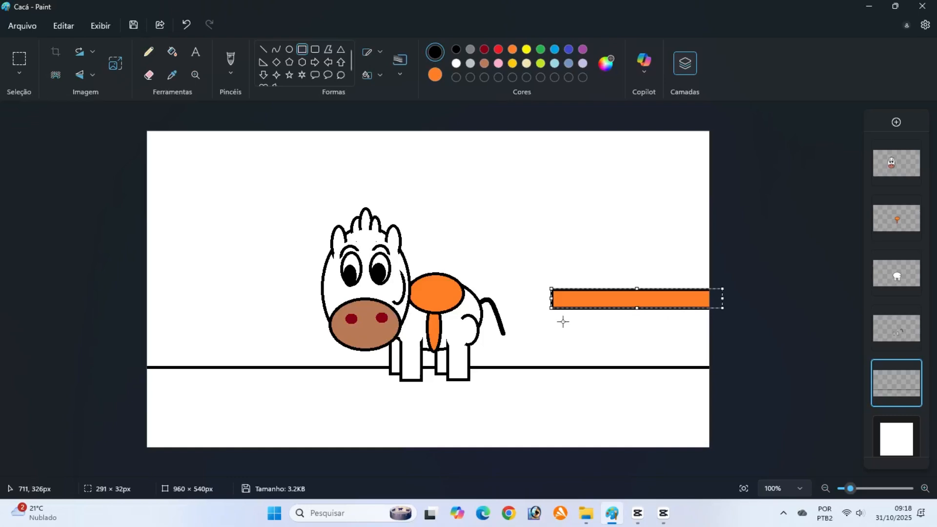
{"action": "left_click_drag", "start_coordinate": [560, 317], "coordinate": [724, 332]}
Step: Draw three upright orange fence posts across the rails down to the ground line, about 39 × 161, 40 × 164 and 34 × 156 px
{"action": "left_click_drag", "start_coordinate": [574, 272], "coordinate": [596, 367]}
{"action": "left_click", "coordinate": [808, 337]}
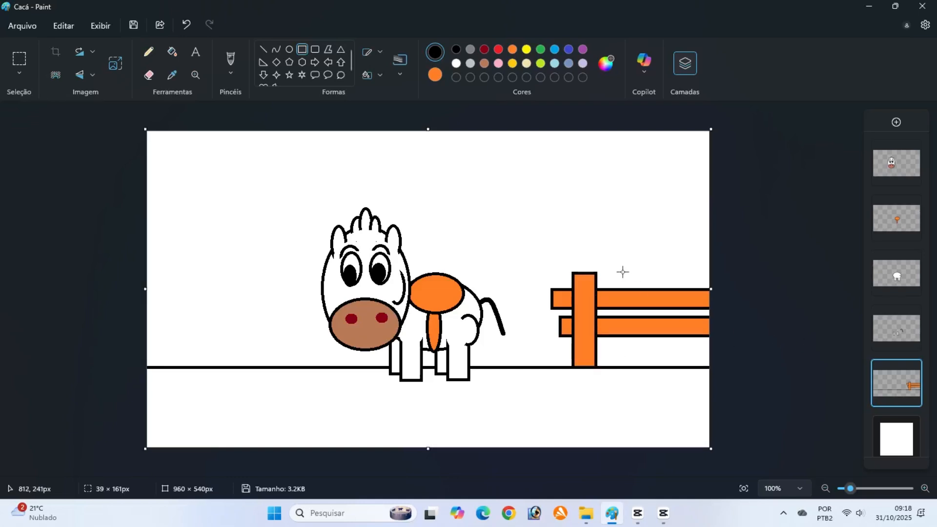
{"action": "left_click_drag", "start_coordinate": [623, 272], "coordinate": [643, 362]}
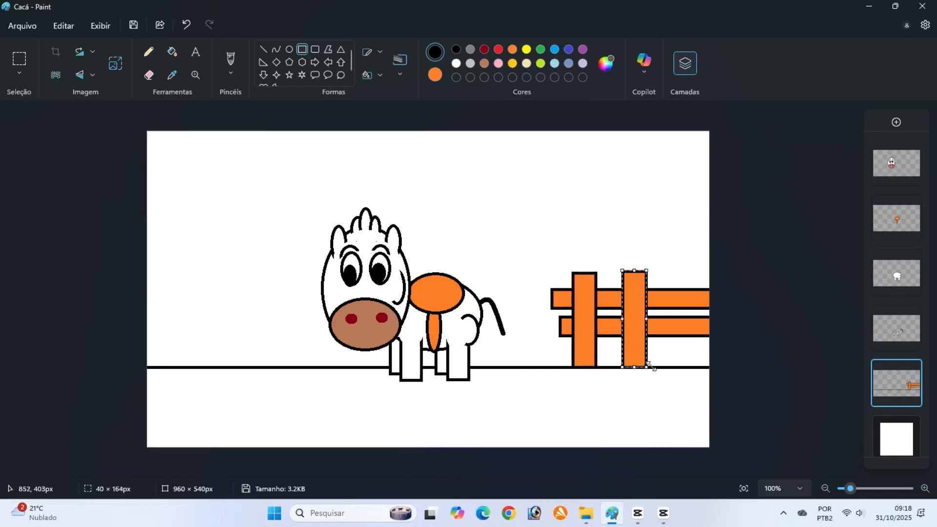
{"action": "left_click", "coordinate": [780, 347]}
{"action": "mouse_move", "coordinate": [671, 274]}
{"action": "left_mouse_down"}
{"action": "mouse_move", "coordinate": [675, 334]}
{"action": "mouse_move", "coordinate": [691, 367]}
{"action": "left_mouse_up"}
{"action": "left_click", "coordinate": [752, 342]}
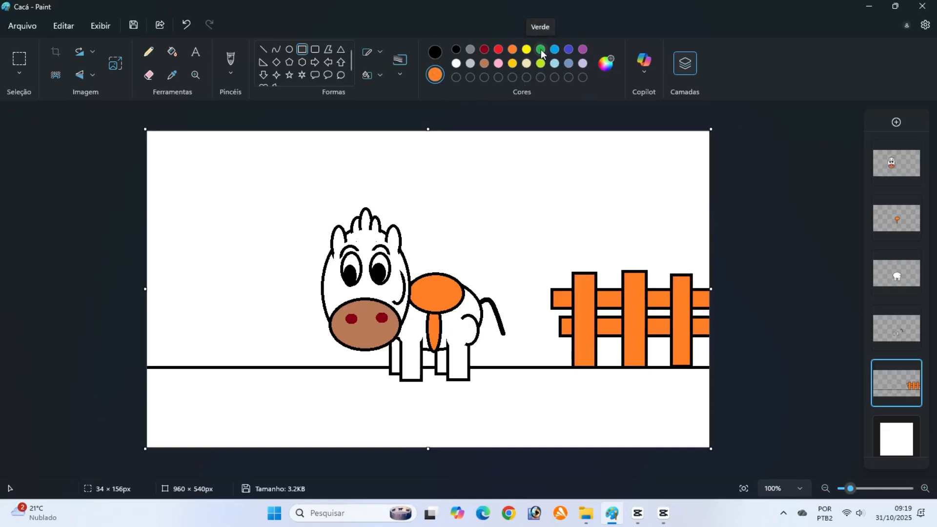
Step: Build a bush at the ground line's left end from eight overlapping green six-pointed stars with black outlines
{"action": "left_click", "coordinate": [301, 75]}
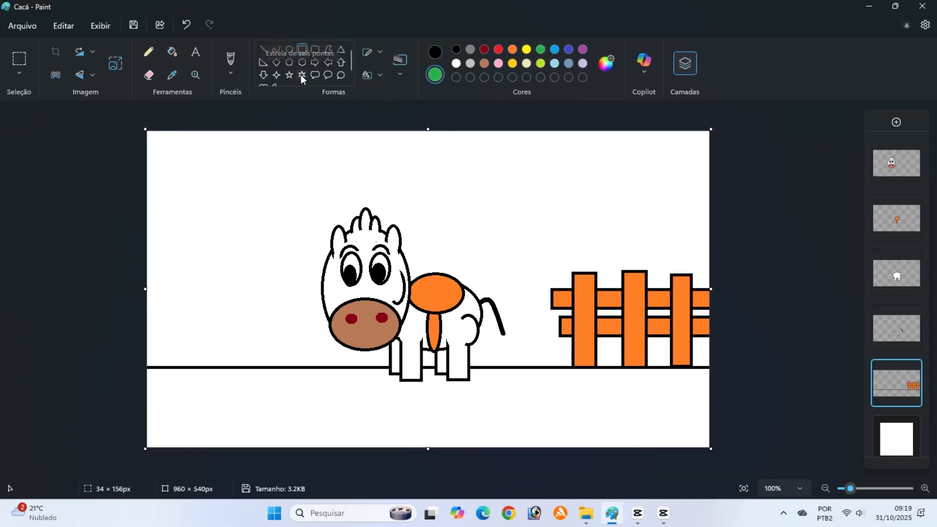
{"action": "mouse_move", "coordinate": [149, 347]}
{"action": "left_mouse_down"}
{"action": "mouse_move", "coordinate": [184, 382]}
{"action": "mouse_move", "coordinate": [154, 363]}
{"action": "mouse_move", "coordinate": [193, 374]}
{"action": "mouse_move", "coordinate": [189, 388]}
{"action": "left_mouse_up"}
{"action": "left_click", "coordinate": [435, 52]}
{"action": "left_click", "coordinate": [201, 383]}
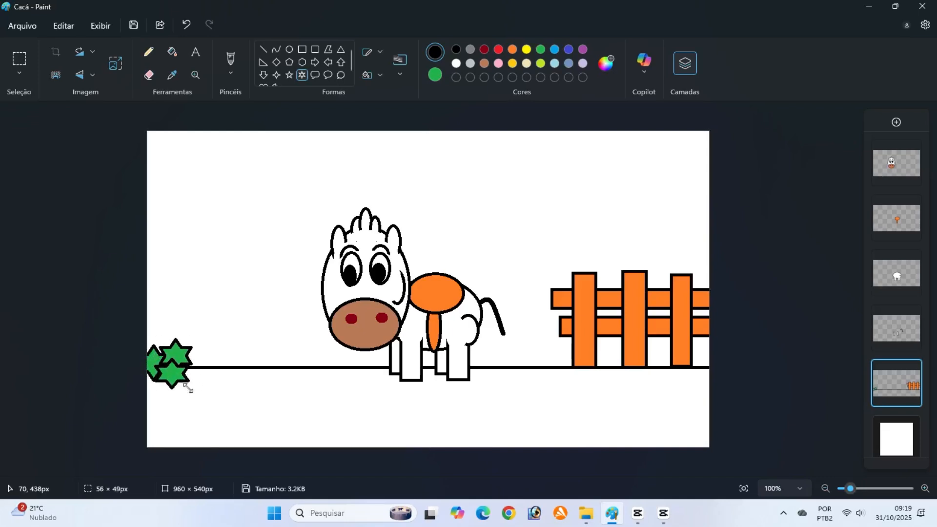
{"action": "left_click", "coordinate": [209, 373]}
{"action": "mouse_move", "coordinate": [182, 331]}
{"action": "left_mouse_down"}
{"action": "mouse_move", "coordinate": [209, 356]}
{"action": "mouse_move", "coordinate": [211, 365]}
{"action": "mouse_move", "coordinate": [188, 367]}
{"action": "mouse_move", "coordinate": [212, 392]}
{"action": "left_mouse_up"}
{"action": "left_click", "coordinate": [240, 388]}
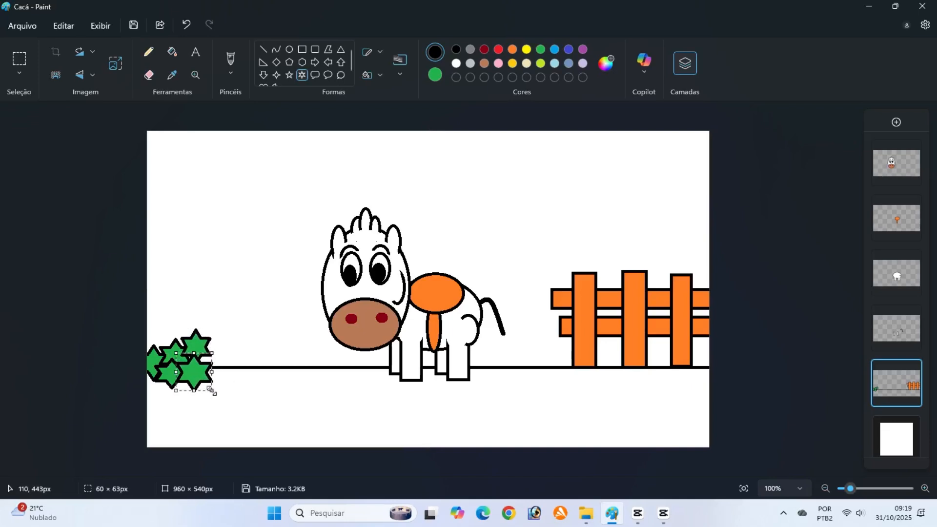
{"action": "left_click", "coordinate": [230, 354]}
{"action": "left_click_drag", "start_coordinate": [200, 340], "coordinate": [237, 394]}
{"action": "left_click", "coordinate": [244, 383]}
{"action": "left_click", "coordinate": [264, 381]}
{"action": "left_click_drag", "start_coordinate": [228, 355], "coordinate": [250, 379]}
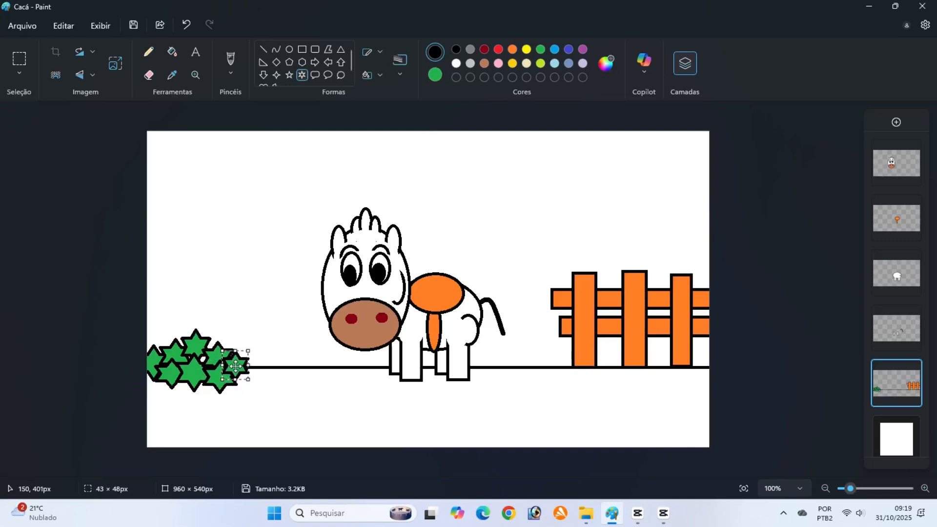
{"action": "left_click", "coordinate": [291, 386]}
Step: Add four golden-yellow five-pointed stars with black outlines on the bush as flowers, the leftmost about 60 × 61 px
{"action": "mouse_move", "coordinate": [351, 58]}
{"action": "left_mouse_down"}
{"action": "mouse_move", "coordinate": [350, 69]}
{"action": "mouse_move", "coordinate": [350, 57]}
{"action": "left_mouse_up"}
{"action": "left_click", "coordinate": [288, 75]}
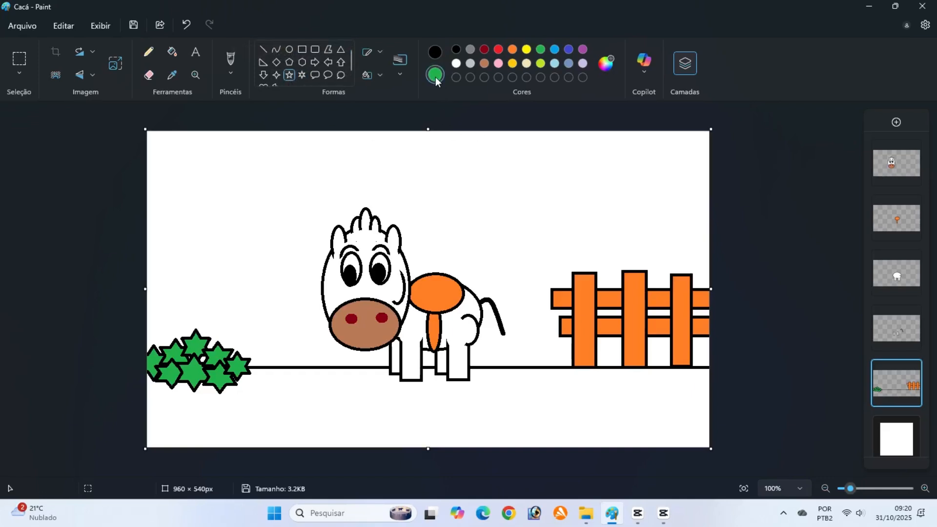
{"action": "left_click", "coordinate": [512, 63]}
{"action": "left_click_drag", "start_coordinate": [152, 334], "coordinate": [187, 366]}
{"action": "left_click", "coordinate": [435, 52]}
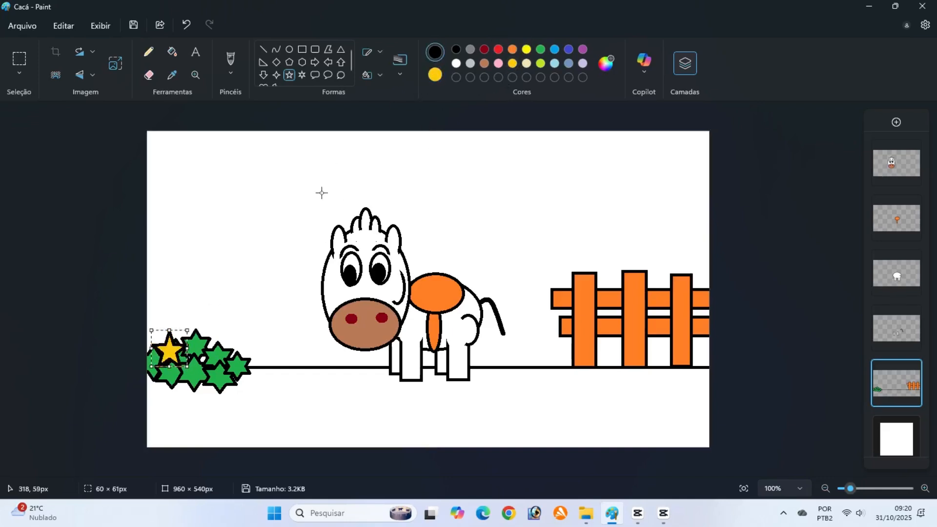
{"action": "left_click_drag", "start_coordinate": [192, 315], "coordinate": [263, 372]}
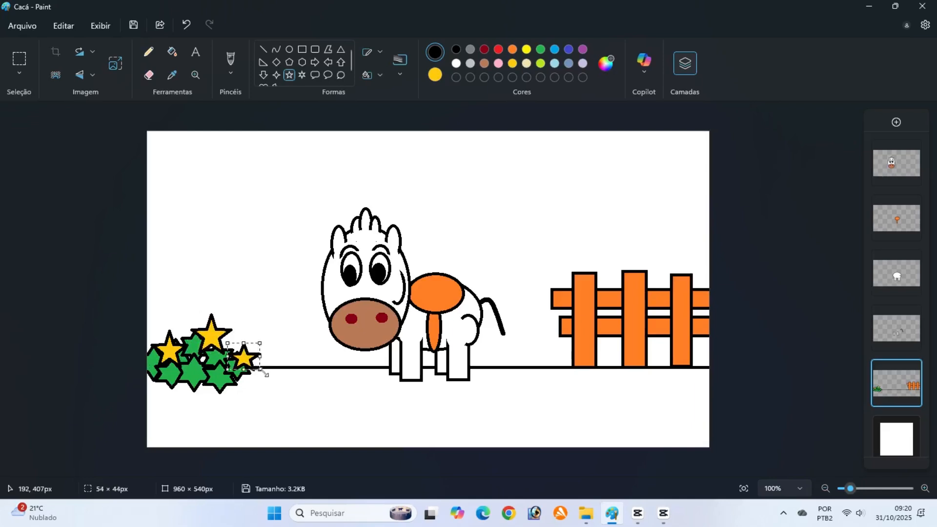
{"action": "left_click_drag", "start_coordinate": [195, 362], "coordinate": [227, 392]}
{"action": "left_click", "coordinate": [263, 331]}
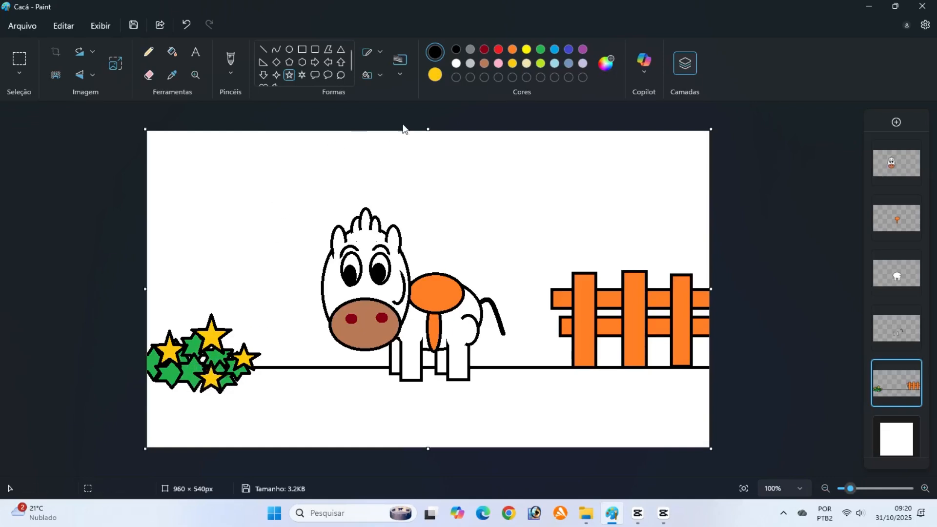
Step: Draw an orange oval with a black outline as the centre of each of the four star flowers, the leftmost about 30 × 27 px
{"action": "left_click", "coordinate": [435, 74]}
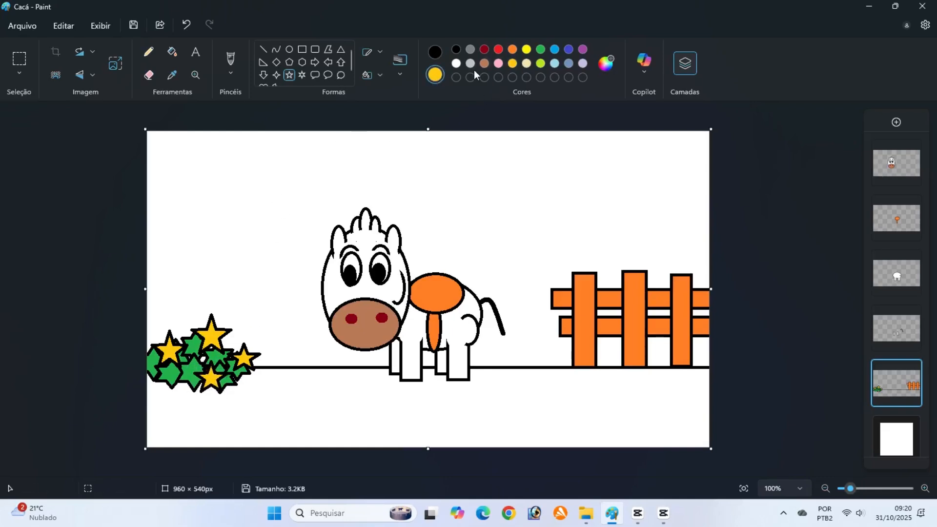
{"action": "left_click", "coordinate": [511, 50]}
{"action": "left_click_drag", "start_coordinate": [162, 346], "coordinate": [104, 403]}
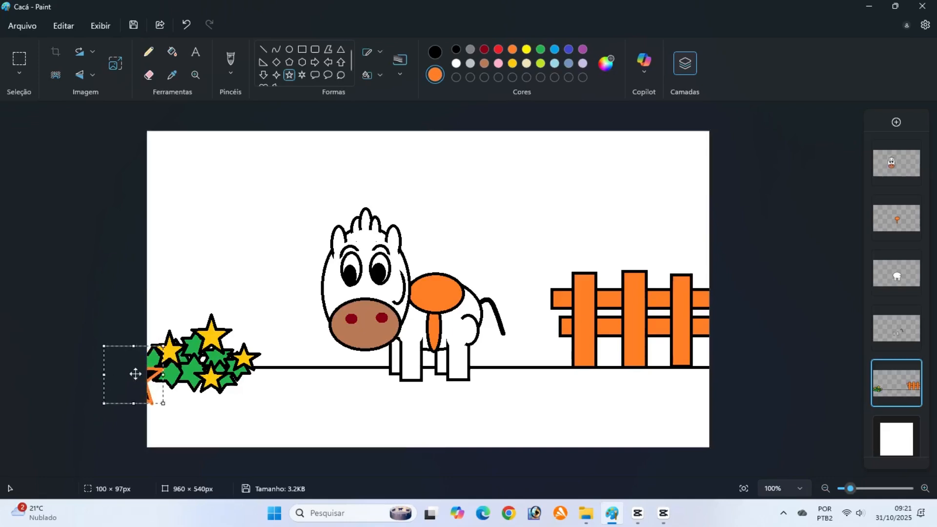
{"action": "left_click_drag", "start_coordinate": [136, 374], "coordinate": [109, 376]}
{"action": "left_click", "coordinate": [121, 333]}
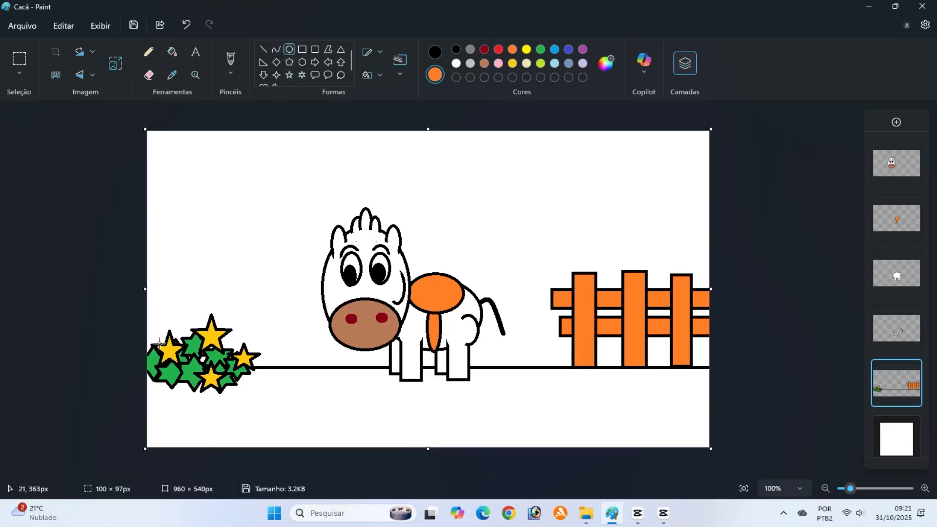
{"action": "left_click_drag", "start_coordinate": [159, 343], "coordinate": [177, 356]}
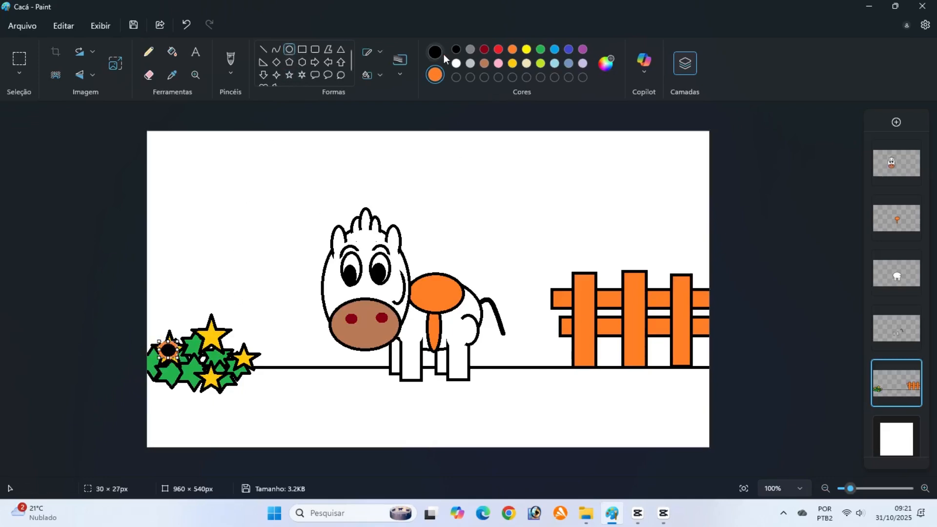
{"action": "left_click", "coordinate": [435, 52]}
{"action": "left_click_drag", "start_coordinate": [198, 325], "coordinate": [219, 385]}
{"action": "left_click", "coordinate": [268, 397]}
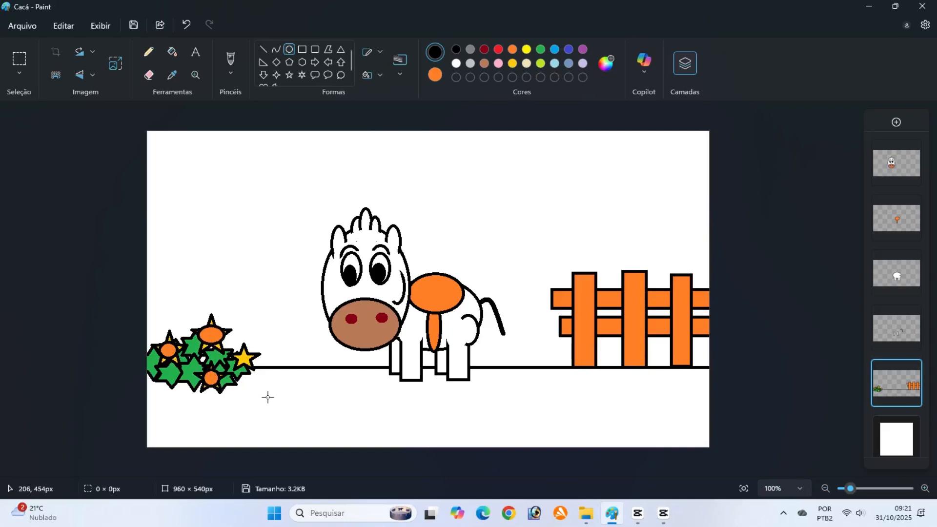
{"action": "left_click_drag", "start_coordinate": [239, 349], "coordinate": [253, 367]}
{"action": "left_click", "coordinate": [276, 385]}
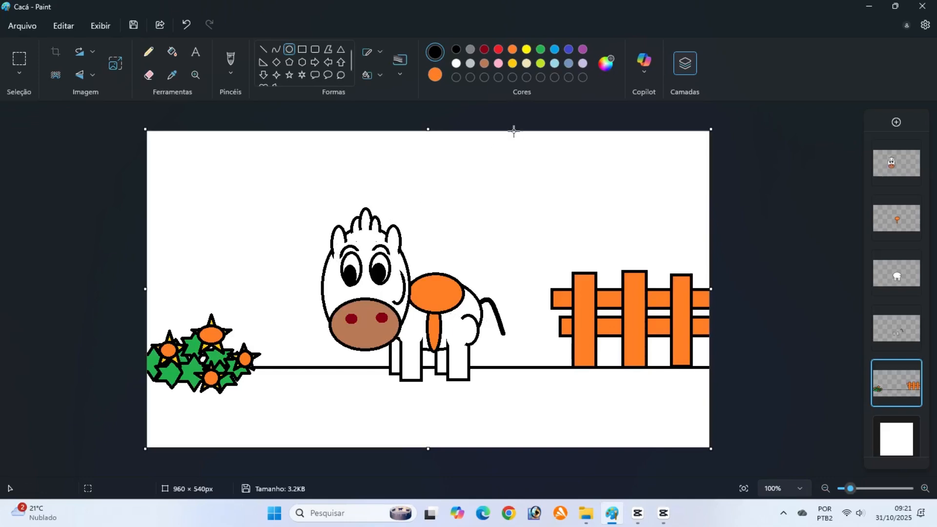
Step: Fill the ground area below the horizontal line with lime green
{"action": "left_click", "coordinate": [540, 63]}
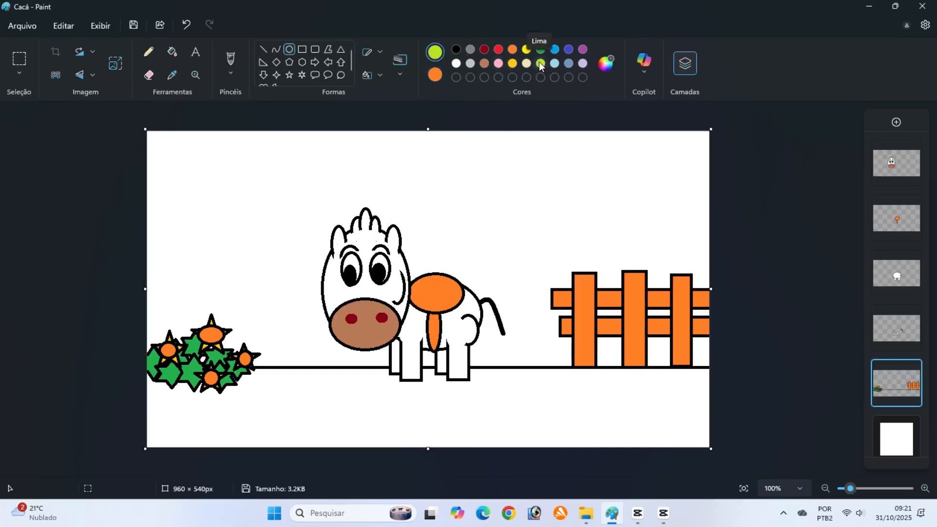
{"action": "left_click", "coordinate": [172, 51]}
{"action": "left_click", "coordinate": [288, 395]}
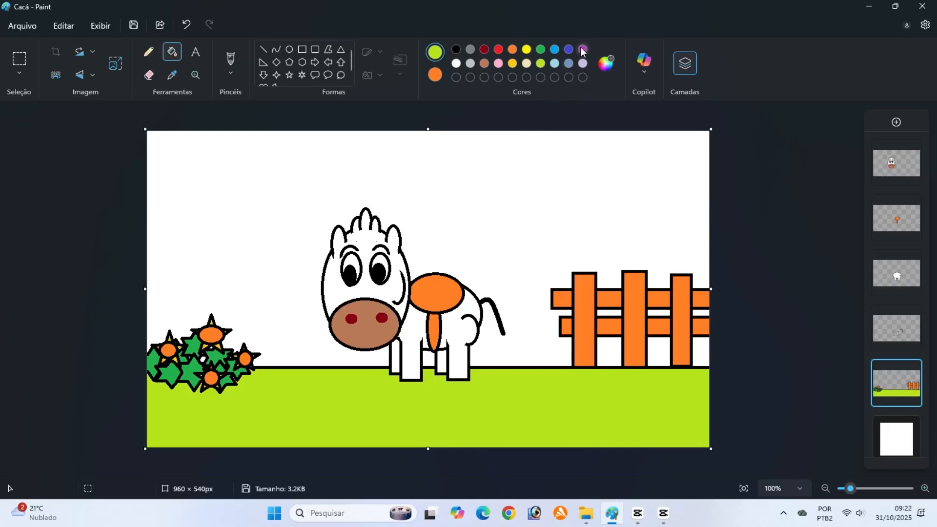
Step: Fill the sky and five of the gaps between the fence rails and posts with purple
{"action": "left_click", "coordinate": [583, 50]}
{"action": "left_click", "coordinate": [464, 210]}
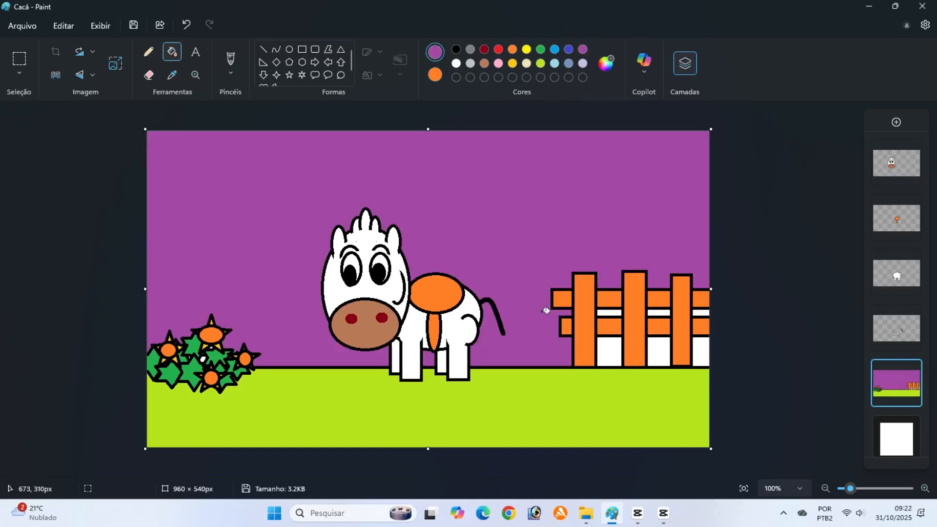
{"action": "left_click", "coordinate": [609, 346]}
{"action": "left_click", "coordinate": [610, 310]}
{"action": "left_click", "coordinate": [656, 311]}
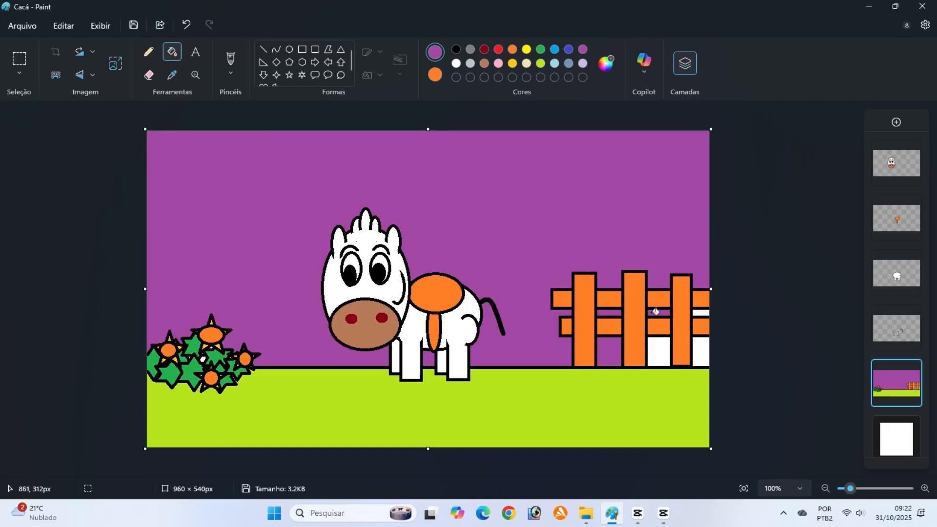
{"action": "left_click", "coordinate": [659, 351]}
{"action": "left_click", "coordinate": [701, 350]}
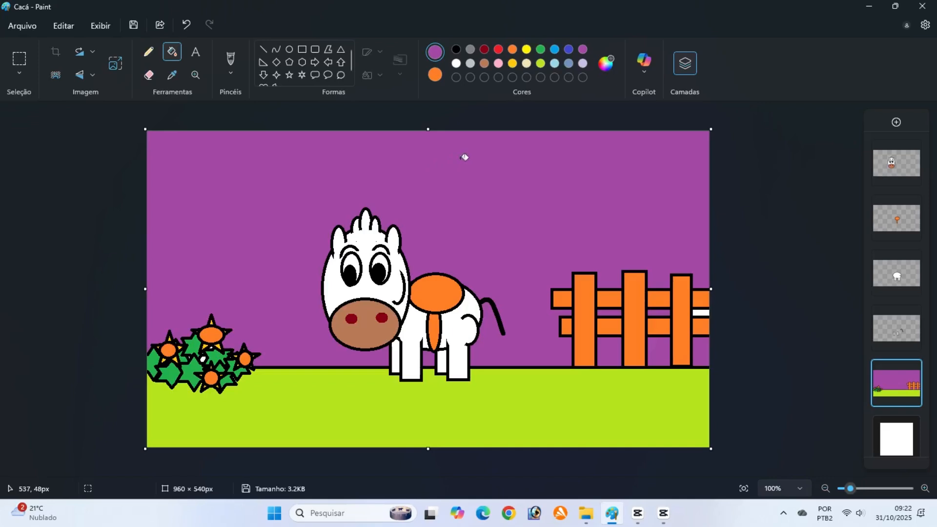
Step: Draw an orange oval without outline, about 345 × 316 px, in the sky behind the animal as the sun's outer ring
{"action": "left_click", "coordinate": [290, 50]}
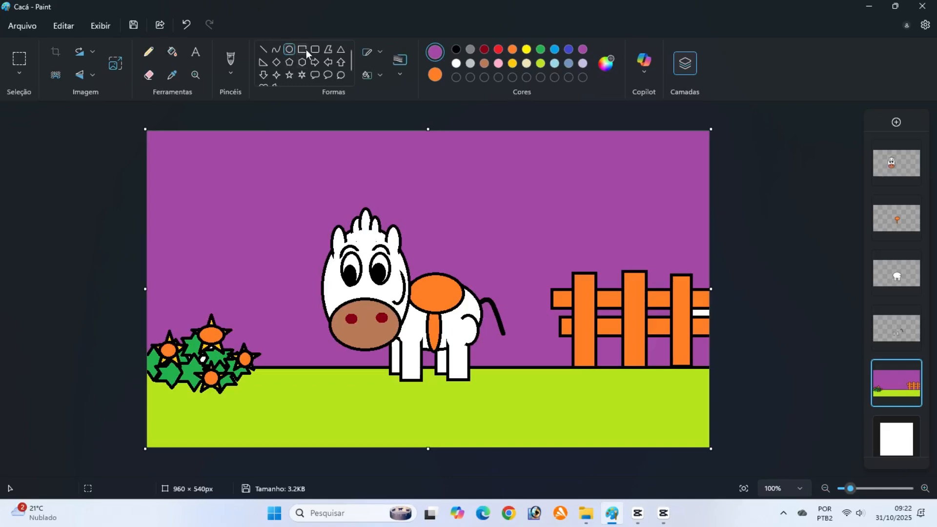
{"action": "left_click", "coordinate": [380, 52]}
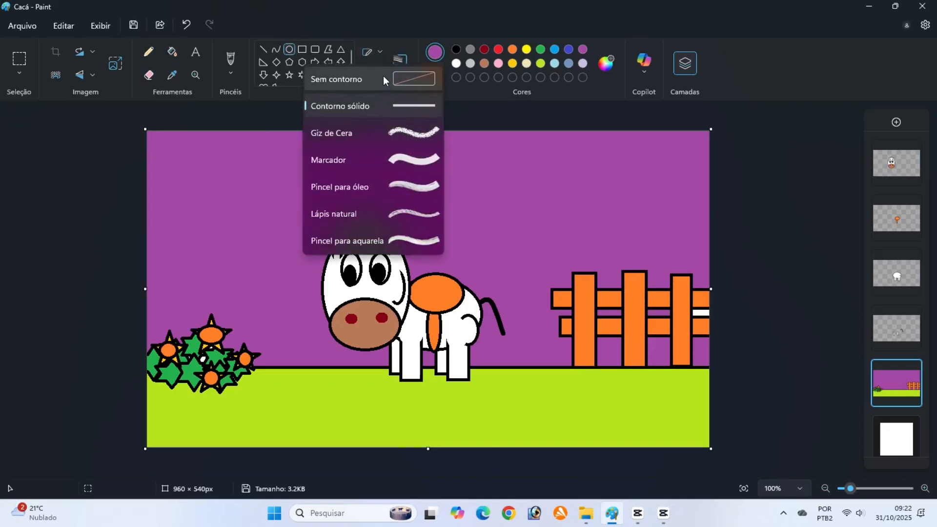
{"action": "left_click", "coordinate": [383, 76]}
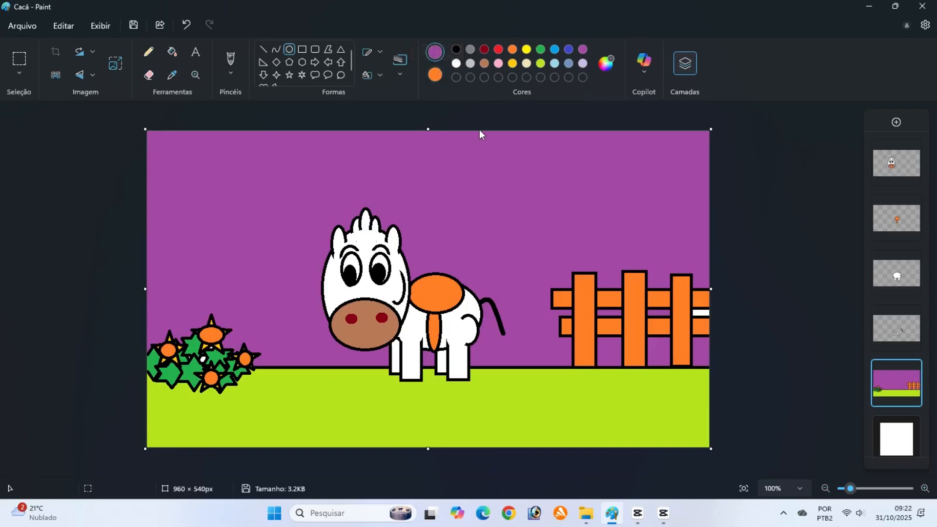
{"action": "left_click_drag", "start_coordinate": [321, 179], "coordinate": [523, 363]}
{"action": "left_click_drag", "start_coordinate": [421, 247], "coordinate": [416, 225]}
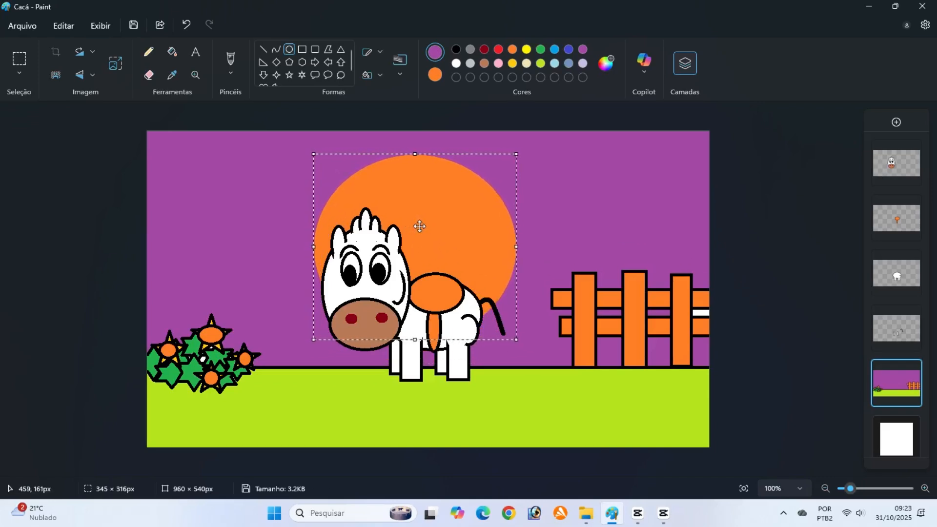
{"action": "left_click", "coordinate": [739, 272]}
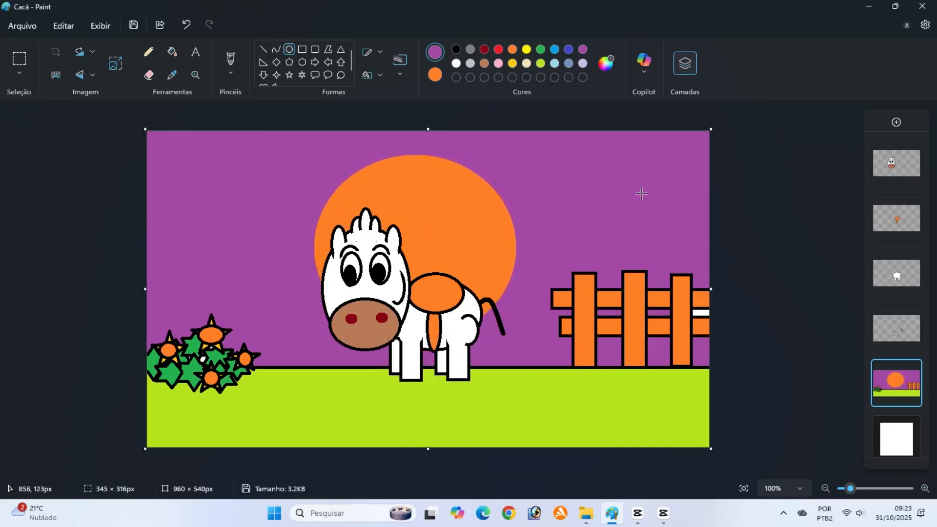
Step: Draw a golden-yellow oval without outline inside the orange sun, then enlarge and centre it at about 266 × 253 px
{"action": "left_click", "coordinate": [513, 63]}
{"action": "left_click_drag", "start_coordinate": [351, 194], "coordinate": [481, 320]}
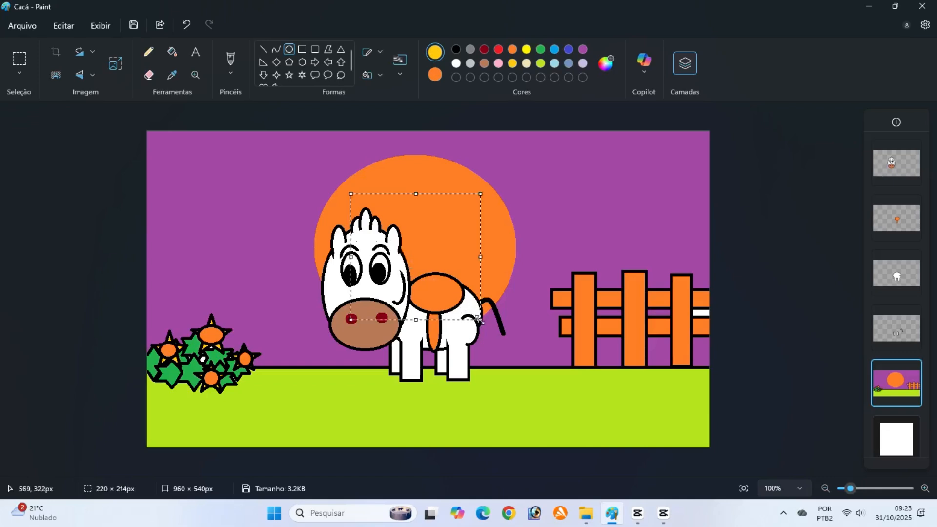
{"action": "left_click", "coordinate": [435, 75]}
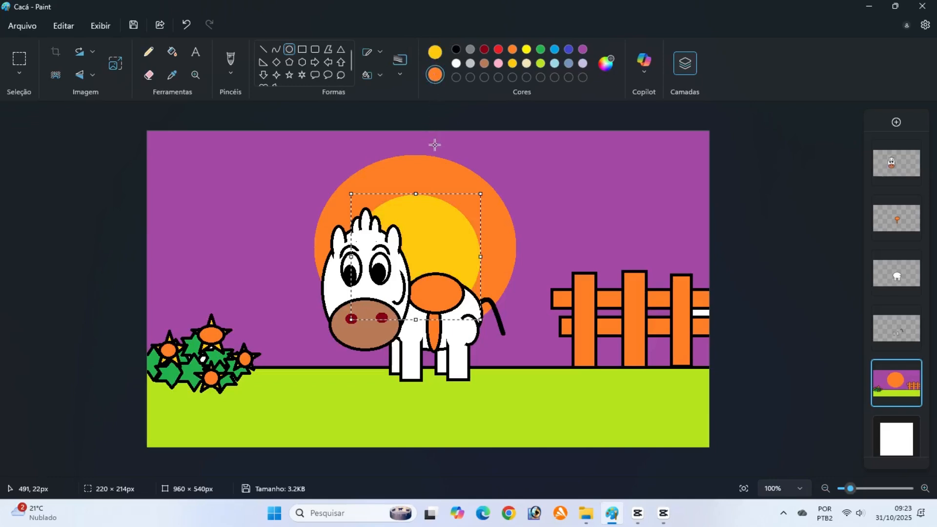
{"action": "left_click", "coordinate": [514, 64]}
{"action": "left_click_drag", "start_coordinate": [420, 245], "coordinate": [415, 225]}
{"action": "left_click_drag", "start_coordinate": [475, 238], "coordinate": [491, 238]}
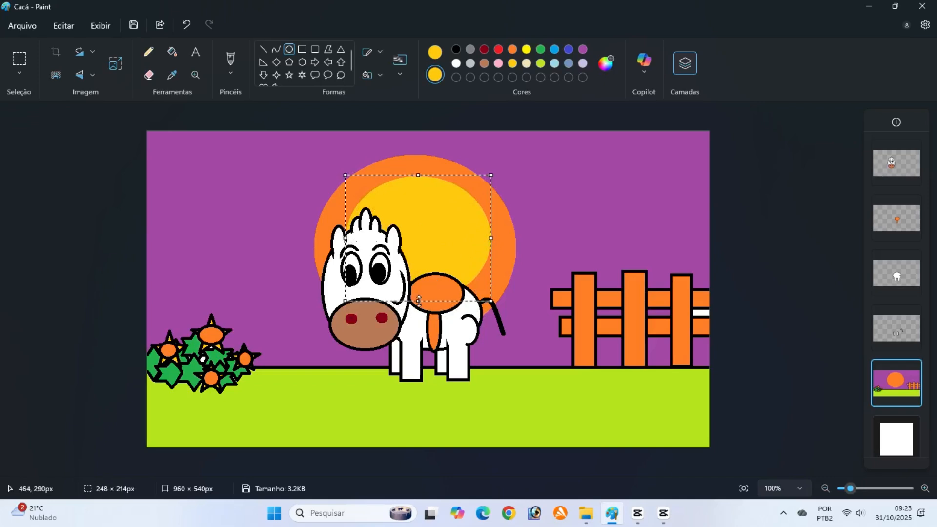
{"action": "left_click_drag", "start_coordinate": [418, 301], "coordinate": [419, 324]}
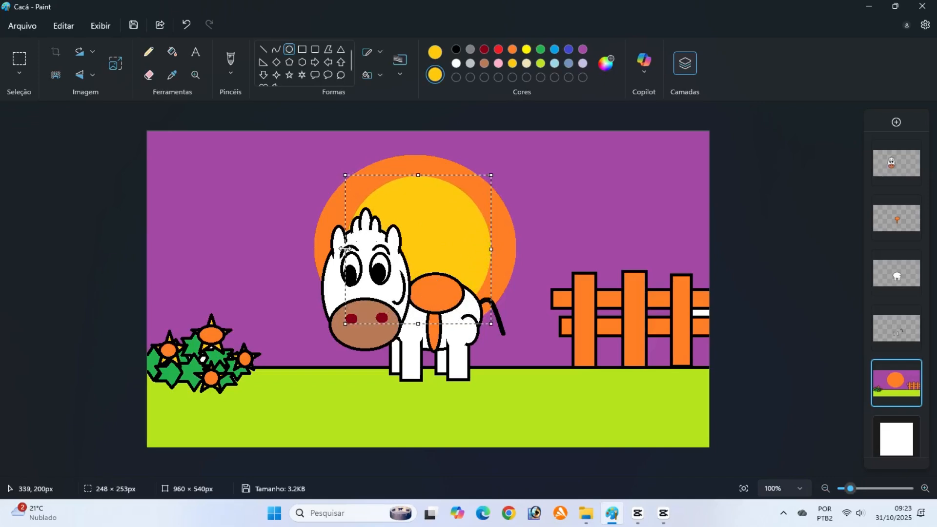
{"action": "left_click_drag", "start_coordinate": [346, 250], "coordinate": [335, 247]}
{"action": "left_click_drag", "start_coordinate": [435, 234], "coordinate": [438, 233]}
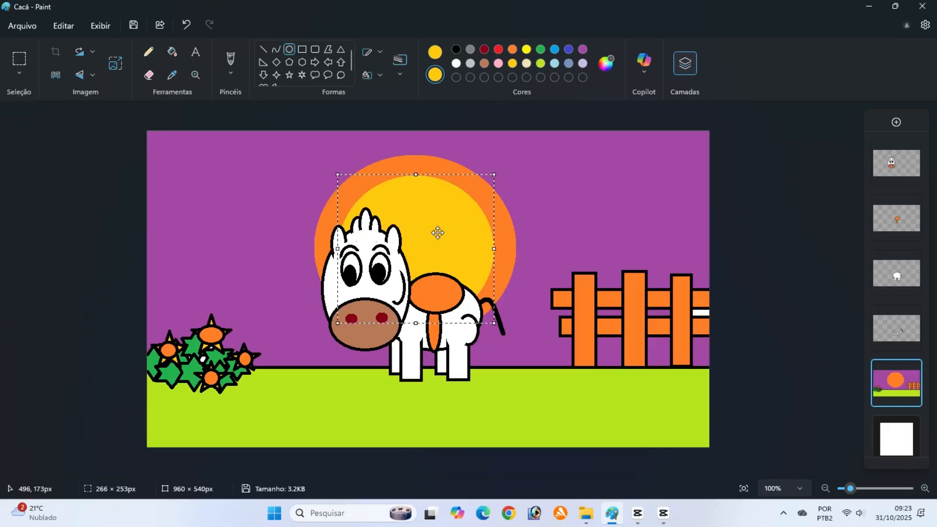
{"action": "left_click", "coordinate": [746, 270]}
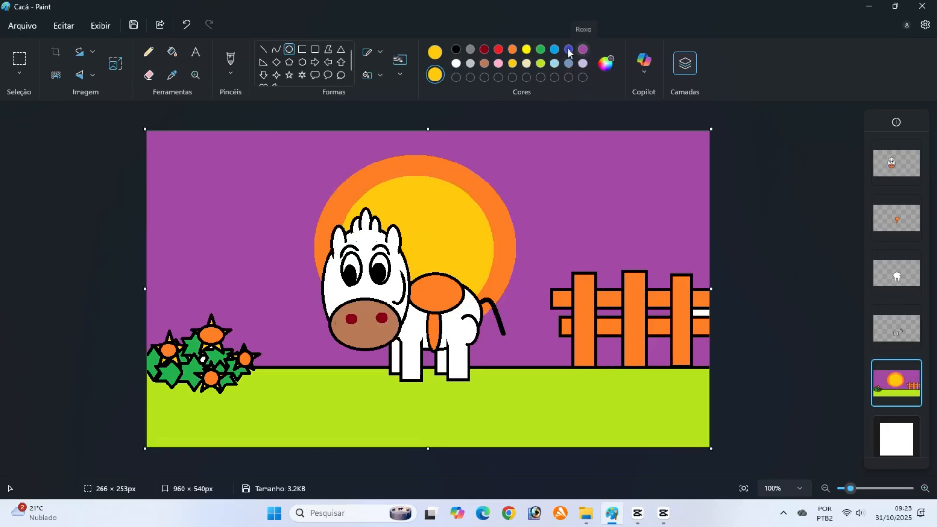
Step: Fill the remaining white gap between the fence rails with purple
{"action": "left_click", "coordinate": [583, 49]}
{"action": "left_click", "coordinate": [173, 53]}
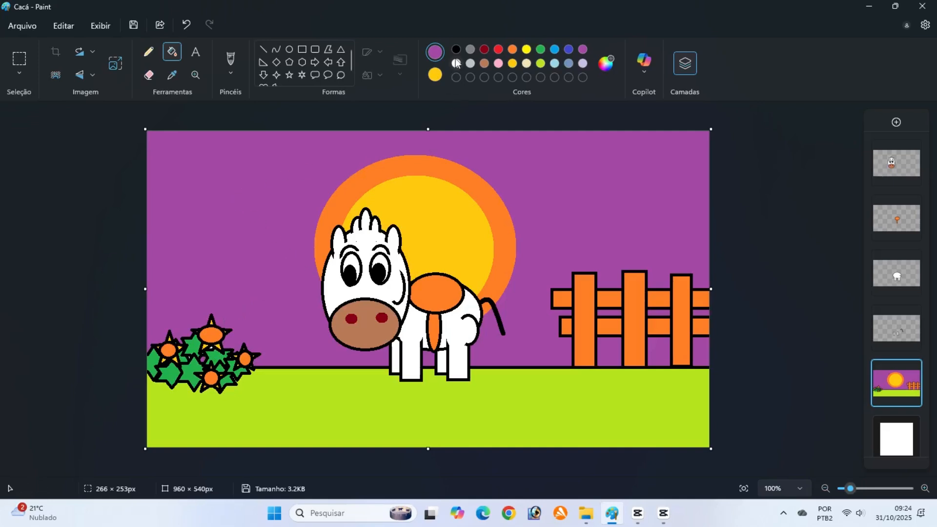
Step: Reset the drawing colours to black primary and white secondary, and save the picture
{"action": "left_click", "coordinate": [435, 75]}
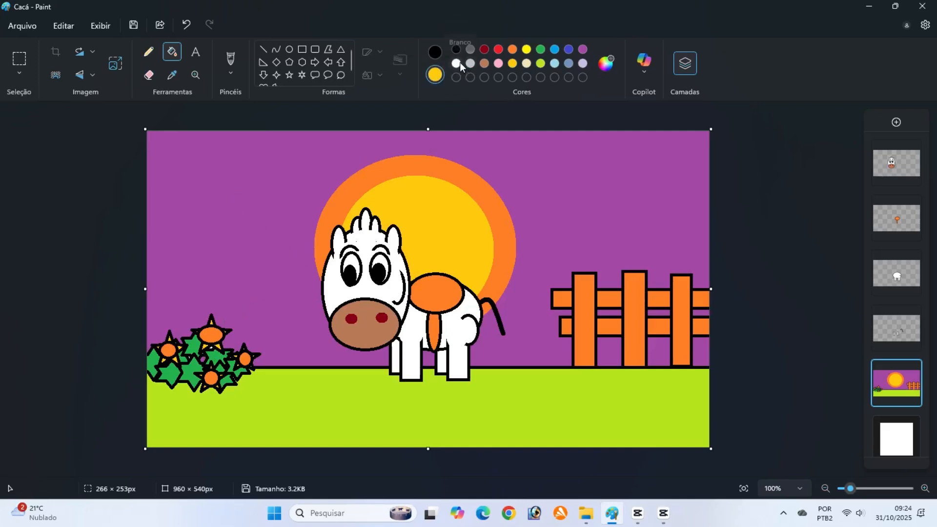
{"action": "left_click", "coordinate": [458, 63]}
{"action": "left_click", "coordinate": [25, 28]}
{"action": "left_click", "coordinate": [36, 122]}
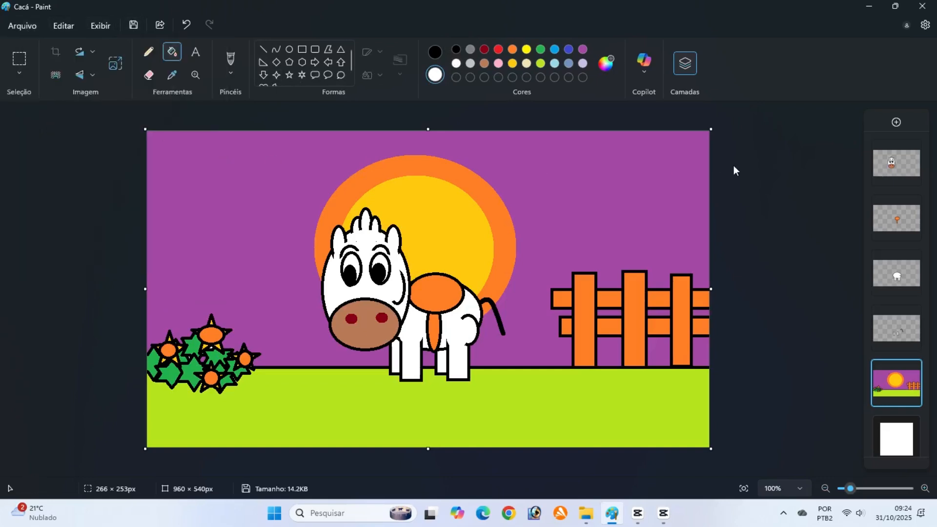